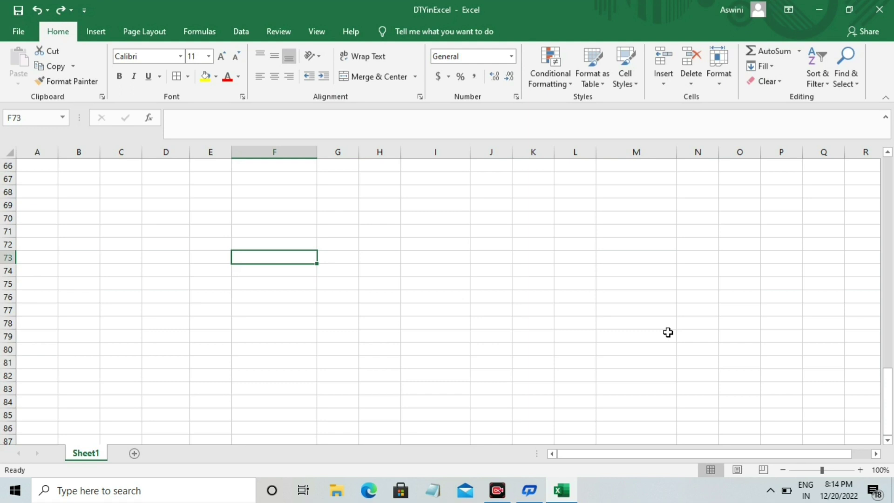
Enter 'Ram' in F72 and 100 in F77, then reselect both cells to check them
left_click(274, 242)
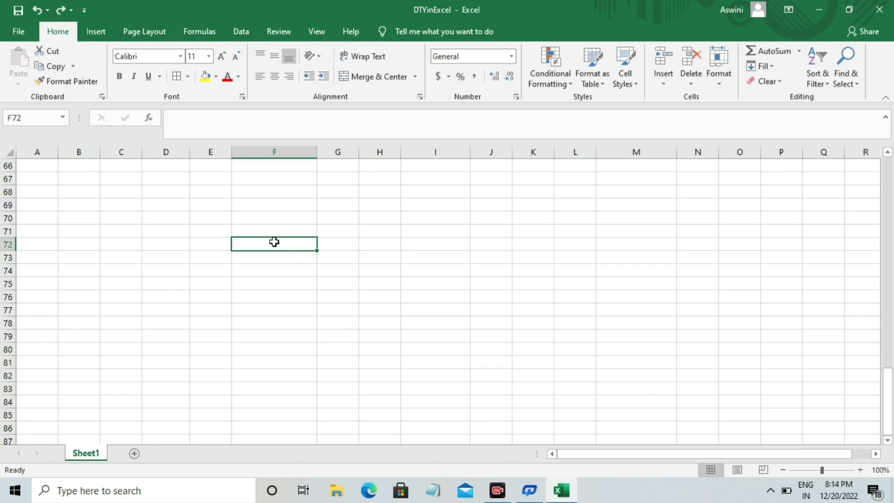
type("Ram")
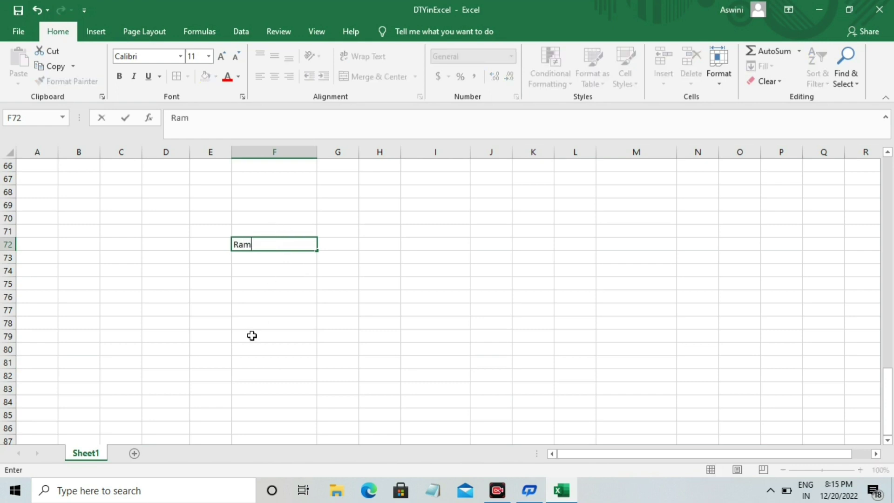
left_click(278, 311)
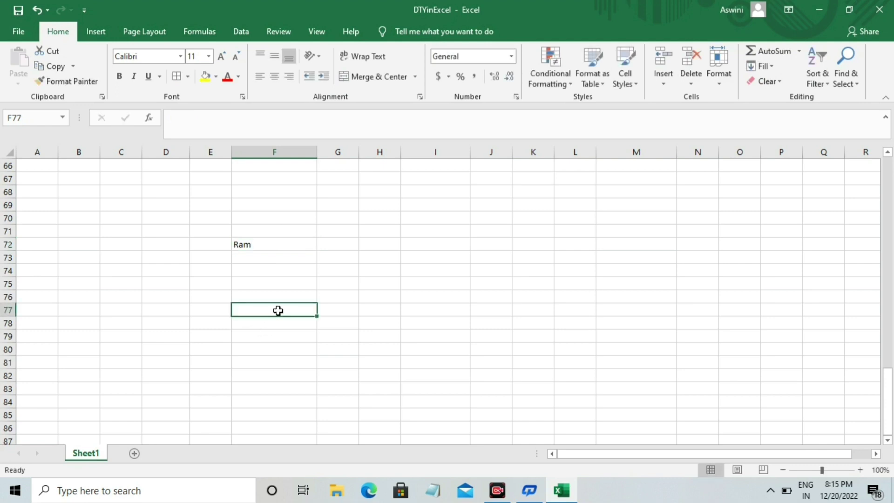
type("1")
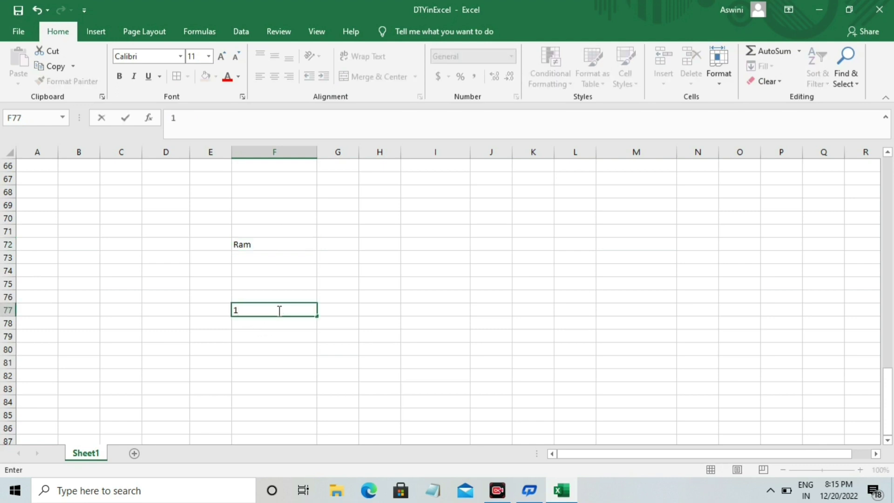
type("00")
key("Return")
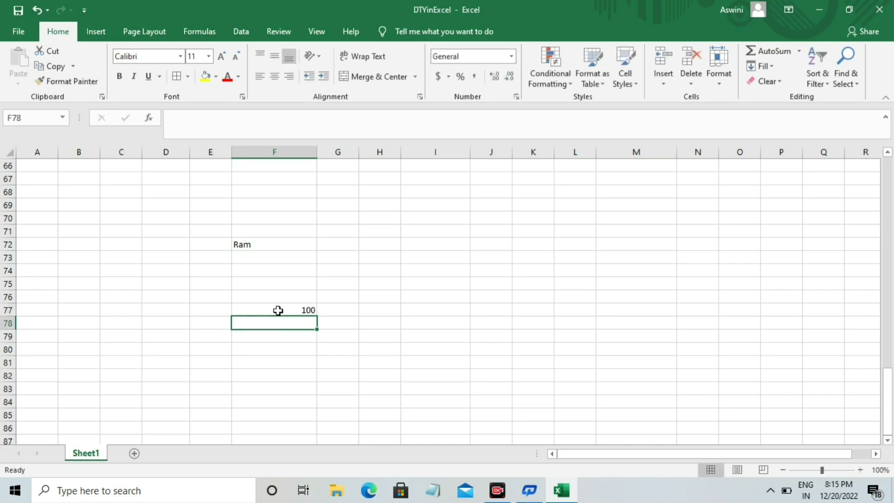
left_click(277, 310)
left_click(272, 244)
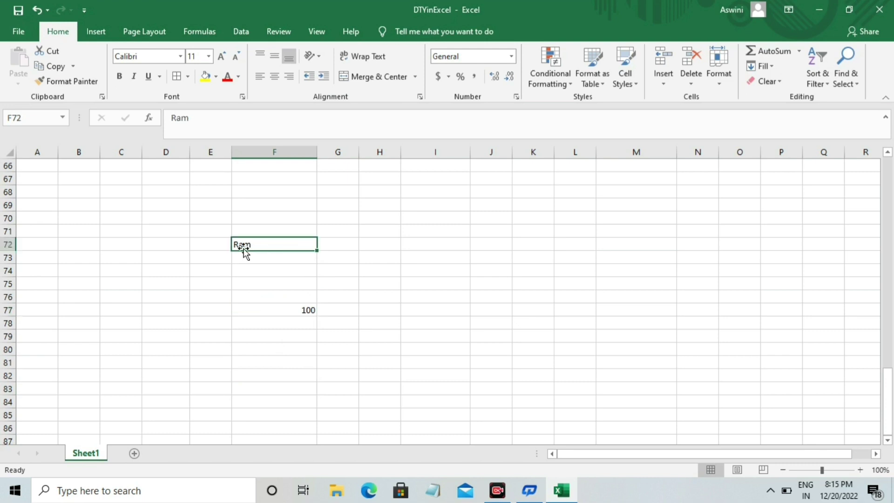
left_click(281, 310)
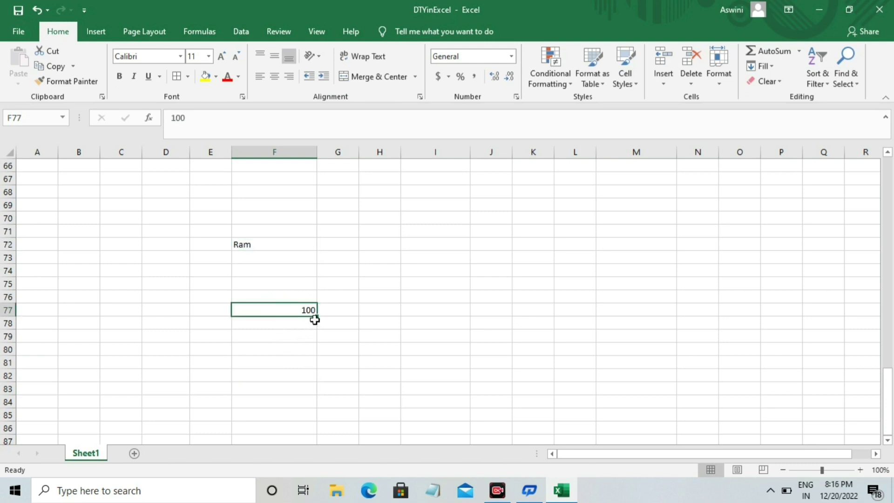
Type the filler text 'gggy' and 'jgyyf' into J75 and J76
left_click(500, 287)
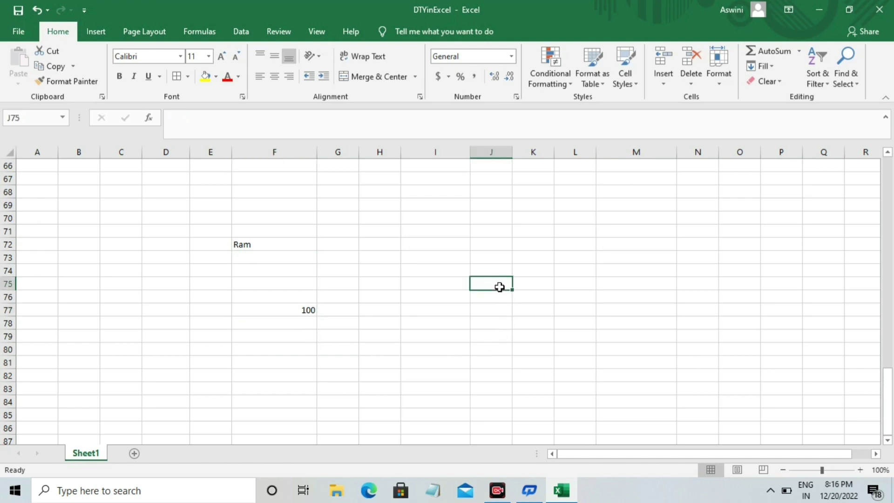
type("gggy")
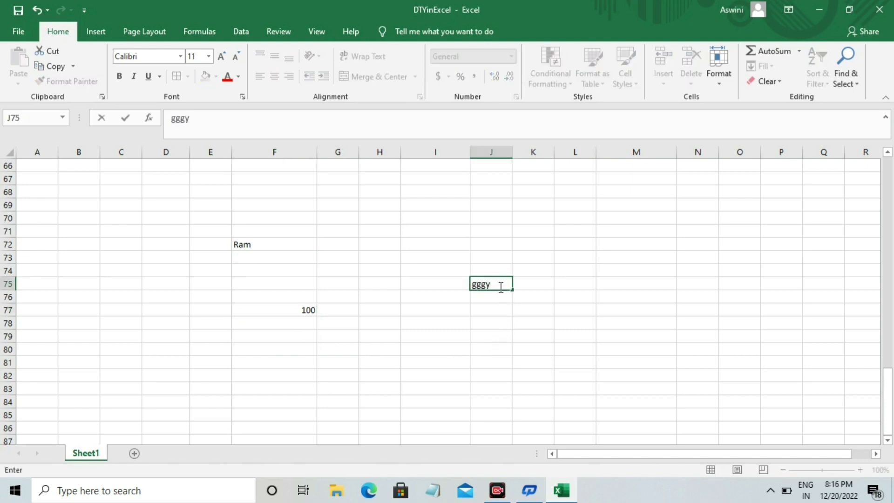
key("Return")
type("jgyyf")
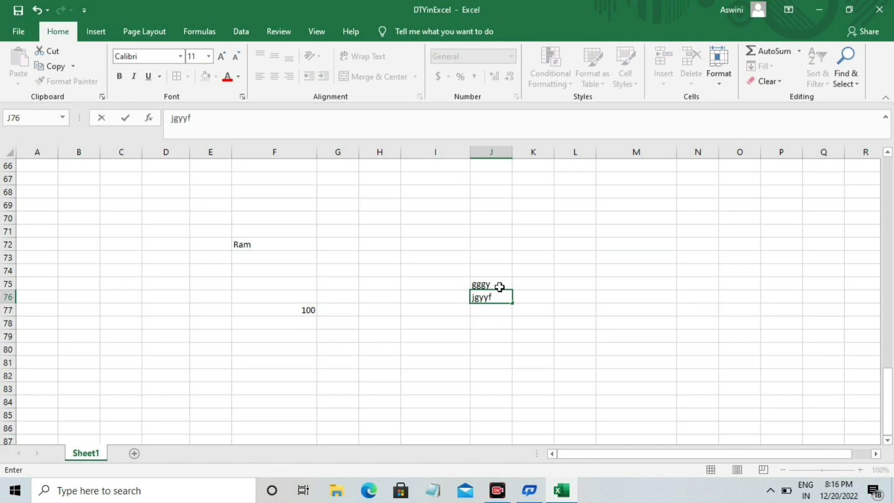
Enter 45, 78 and 567 down cells L74 to L76
left_click(591, 274)
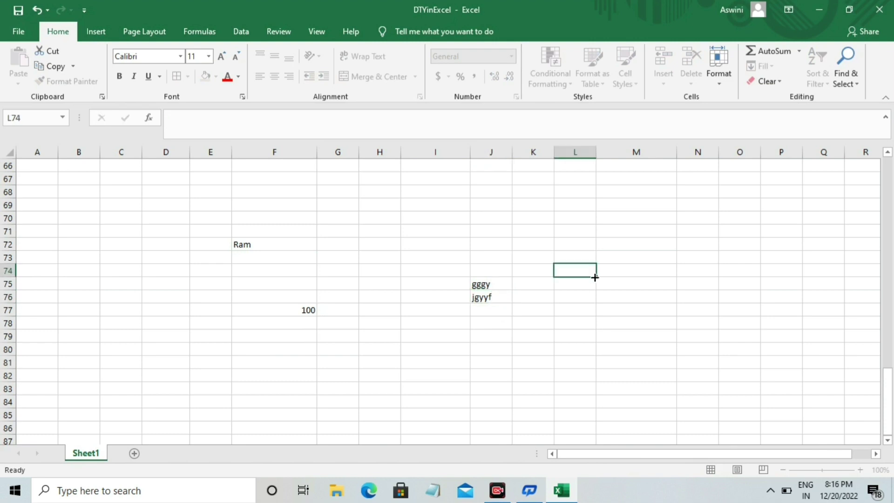
type("45")
key("Return")
type("78")
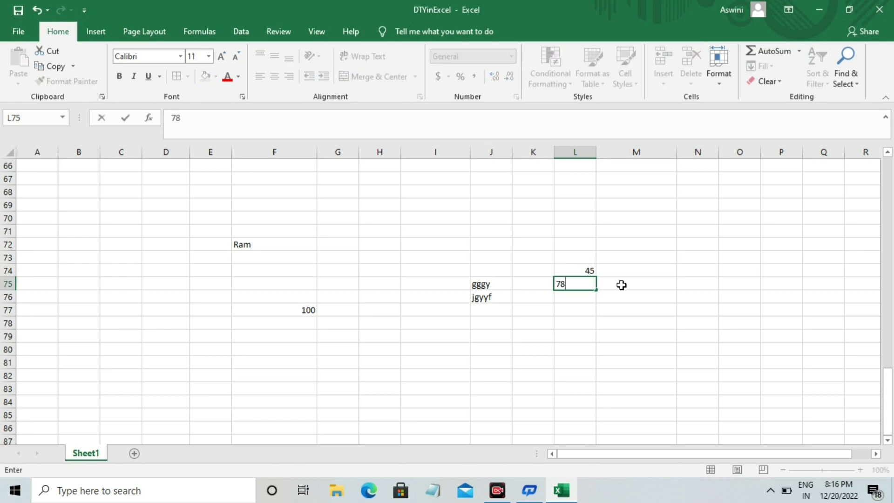
key("Return")
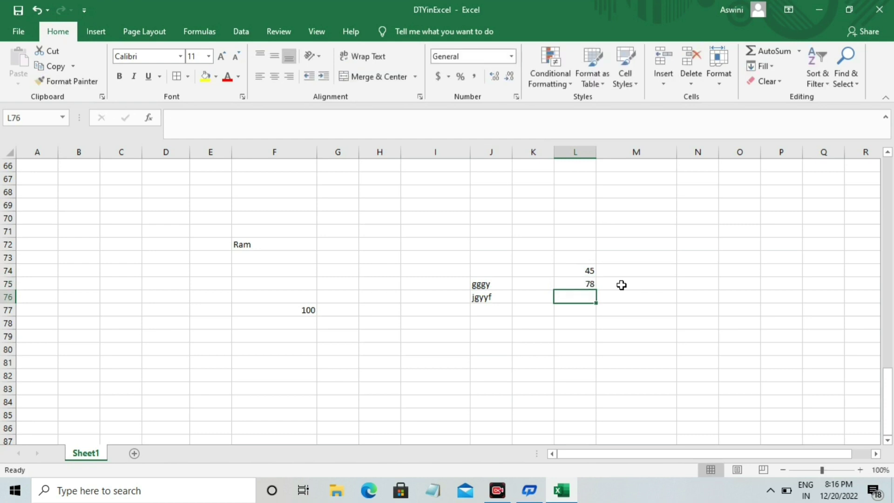
type("567")
key("Return")
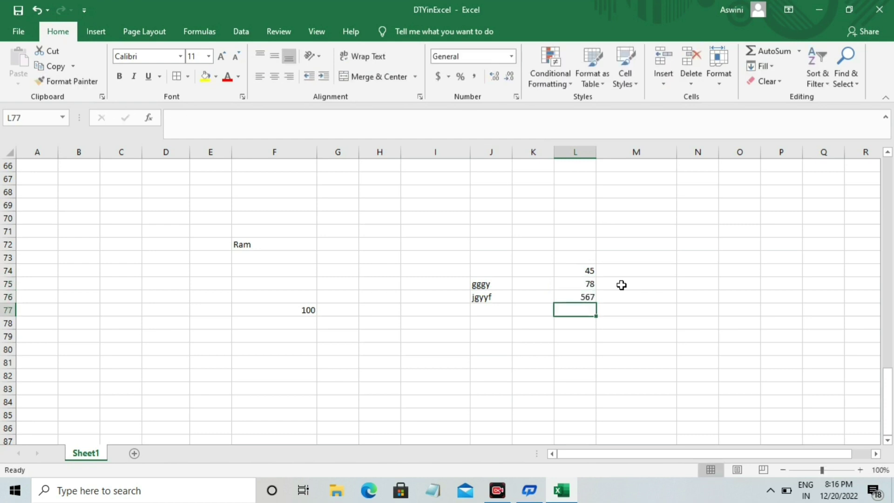
key("Up")
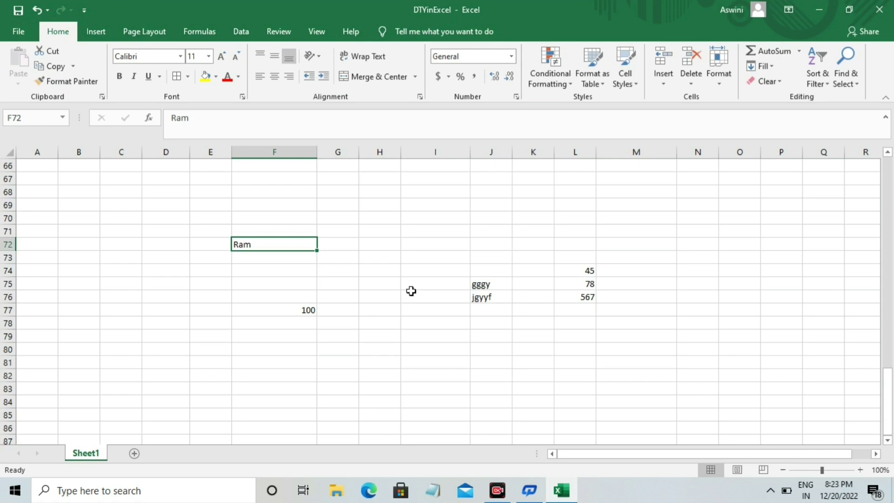
Scroll up to the Sl no, Date, Time and Currency table starting at row 1
scroll(410, 291, "up", 1)
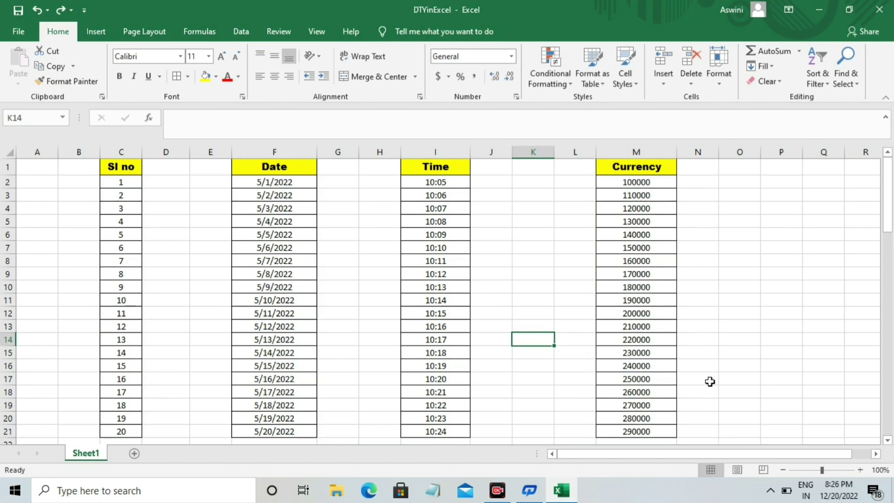
Select the Currency values 100000–290000 in M2 through M21
mouse_move(638, 182)
left_mouse_down()
mouse_move(612, 340)
mouse_move(650, 294)
mouse_move(647, 427)
left_mouse_up()
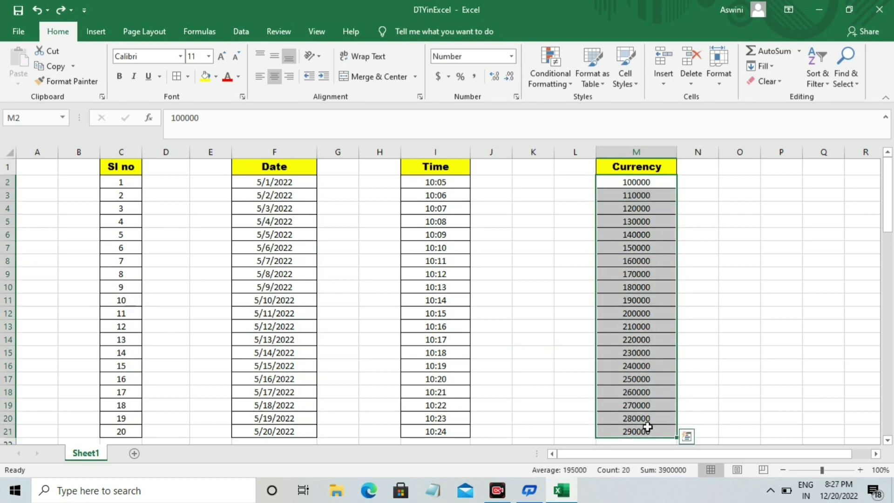
left_click(720, 322)
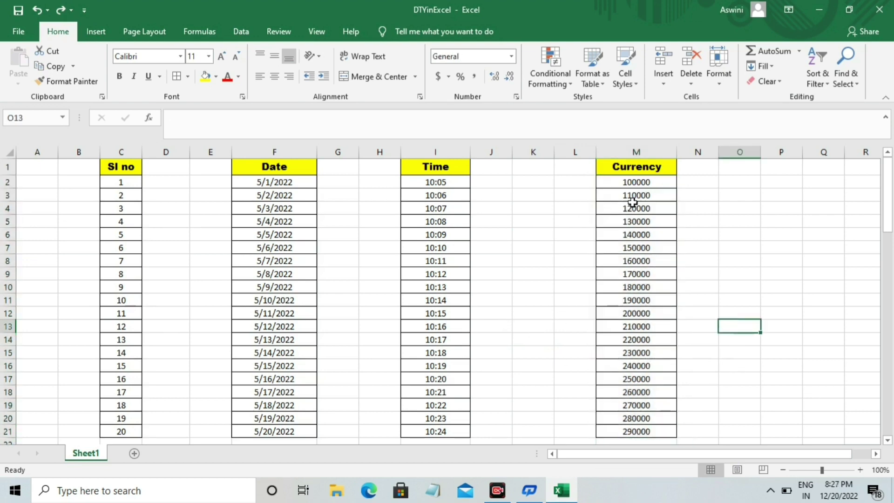
mouse_move(642, 184)
left_mouse_down()
mouse_move(626, 420)
mouse_move(650, 297)
left_mouse_up()
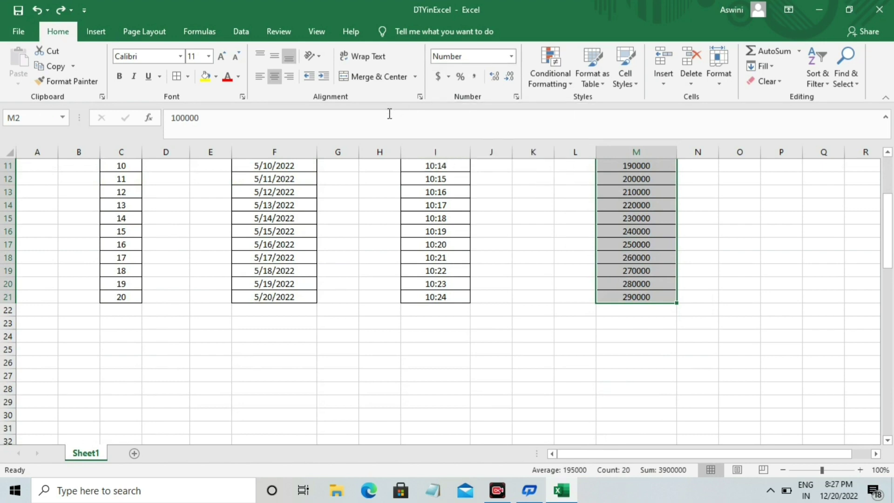
left_click(649, 374)
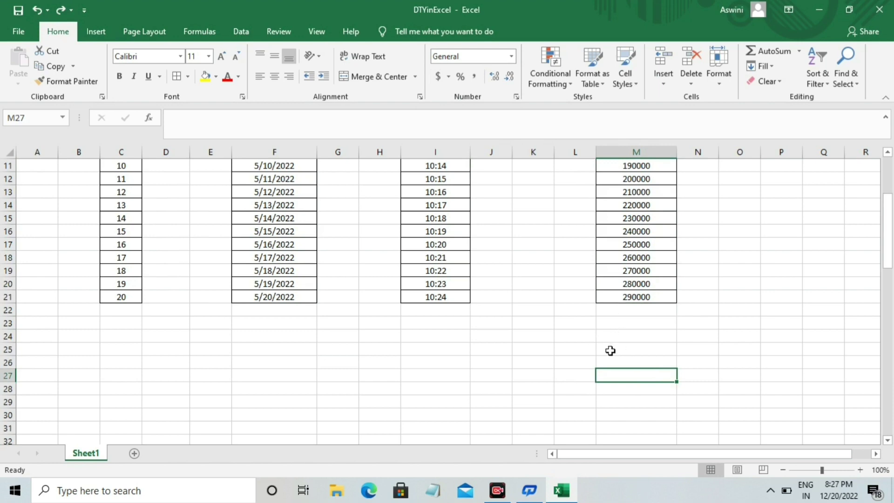
scroll(669, 314, "up", 1)
scroll(669, 315, "up", 3)
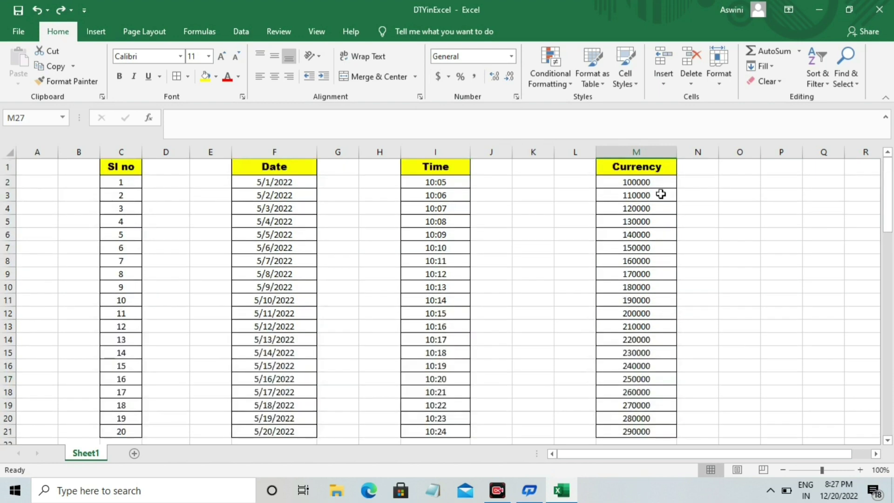
left_click_drag(653, 183, 665, 430)
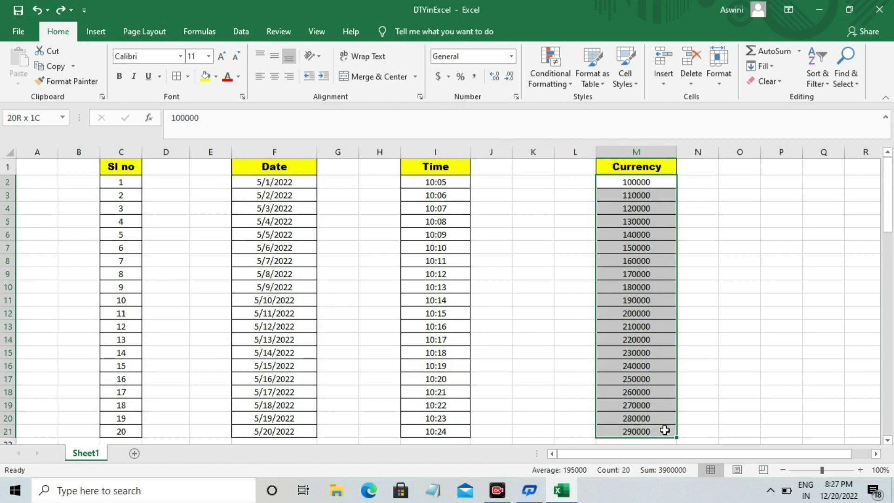
Apply $ Accounting format to M2:M21 ($ 100,000.00 to $ 290,000.00) and show the symbol list
left_click(439, 78)
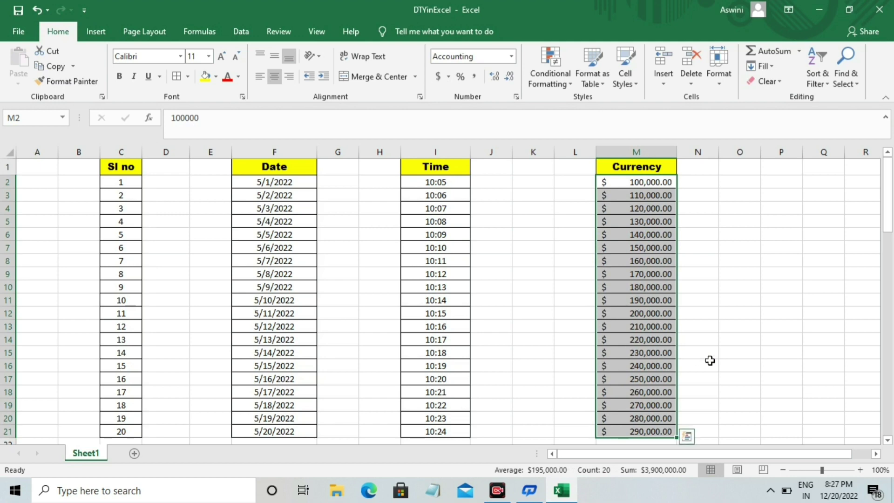
left_click(731, 328)
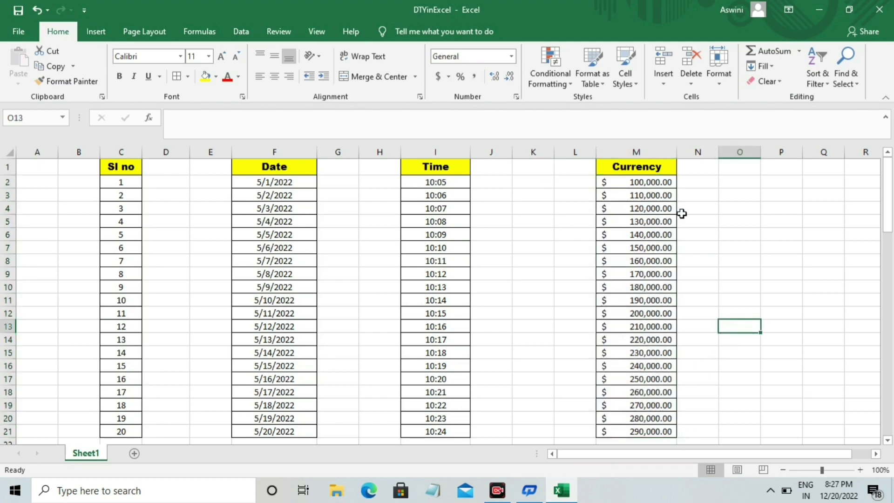
key("Down")
key("Down")
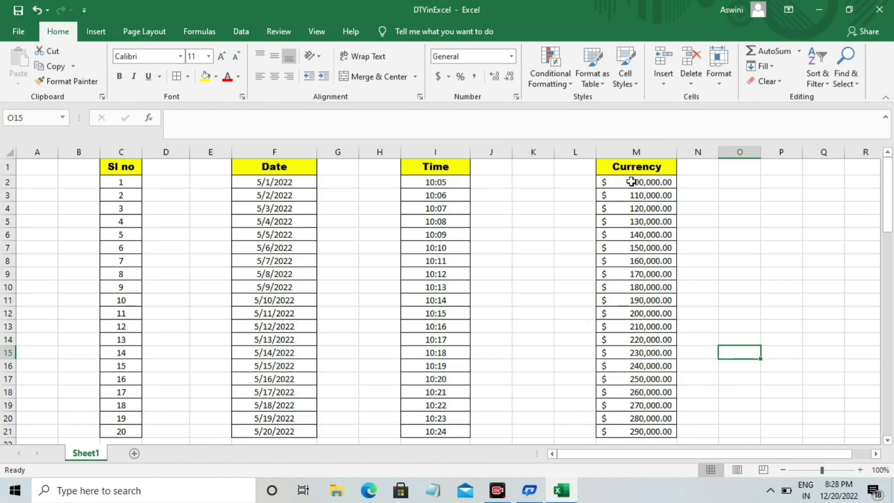
mouse_move(631, 181)
left_mouse_down()
mouse_move(637, 381)
mouse_move(647, 325)
left_mouse_up()
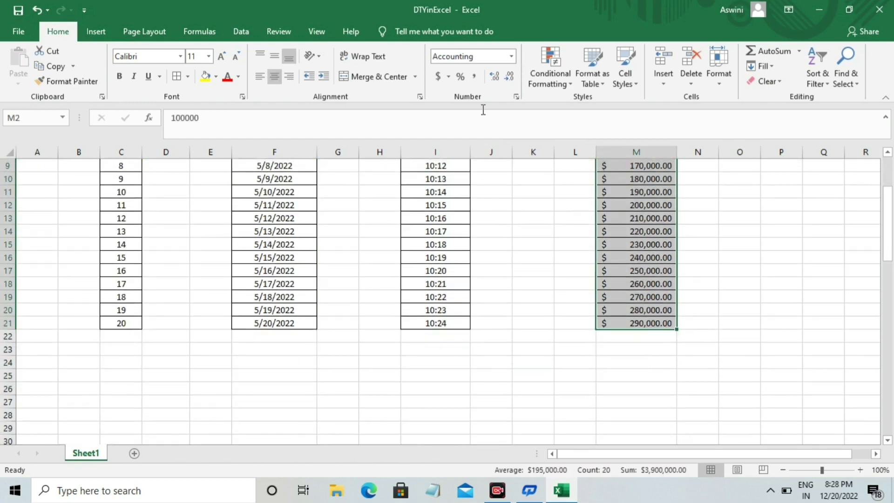
left_click(449, 80)
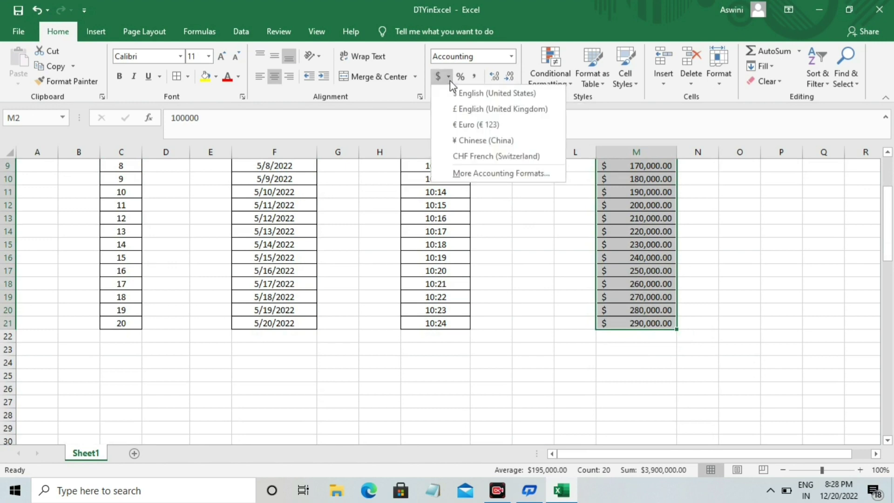
Format M2:M21 as Accounting with the ₹ English (India) symbol, showing ₹ 100,000.00 onward
left_click(499, 176)
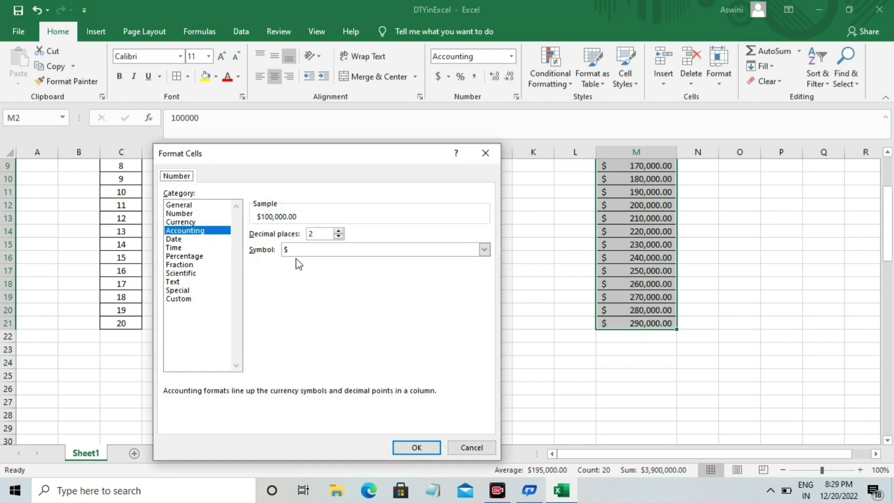
left_click(484, 250)
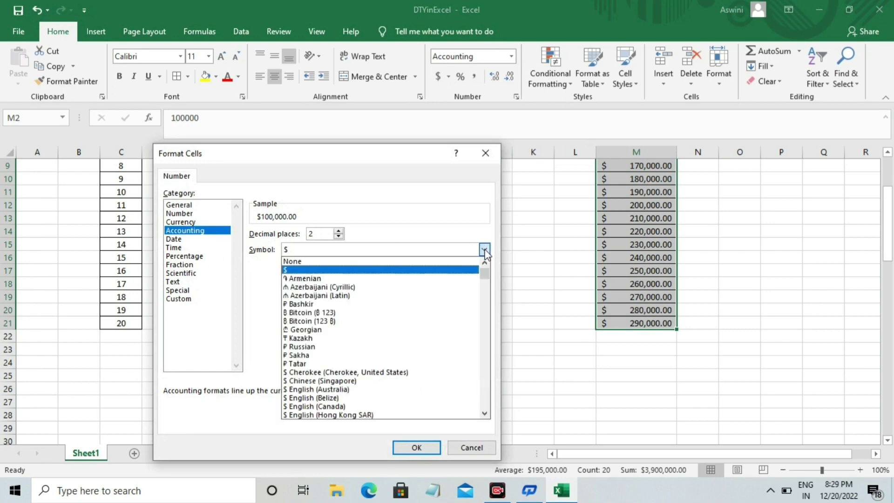
scroll(382, 320, "down", 1)
scroll(382, 321, "down", 2)
scroll(382, 321, "down", 2)
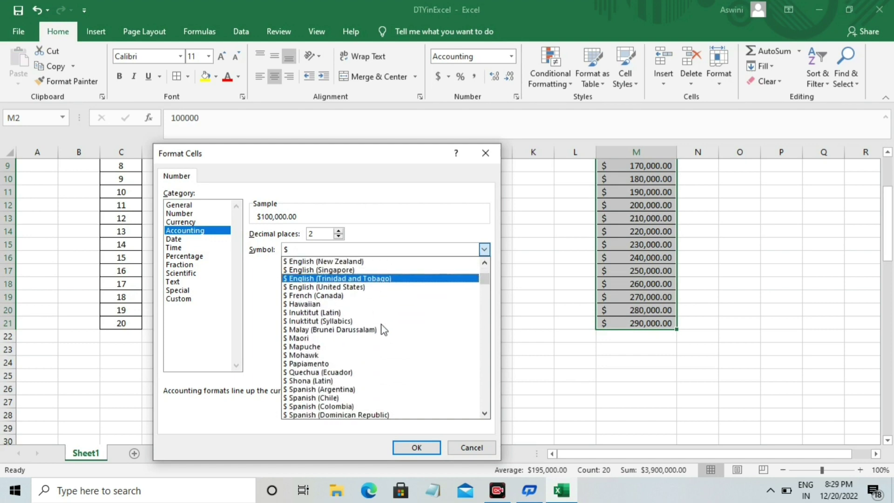
scroll(381, 326, "down", 2)
scroll(380, 331, "down", 3)
scroll(379, 335, "down", 3)
scroll(380, 337, "down", 2)
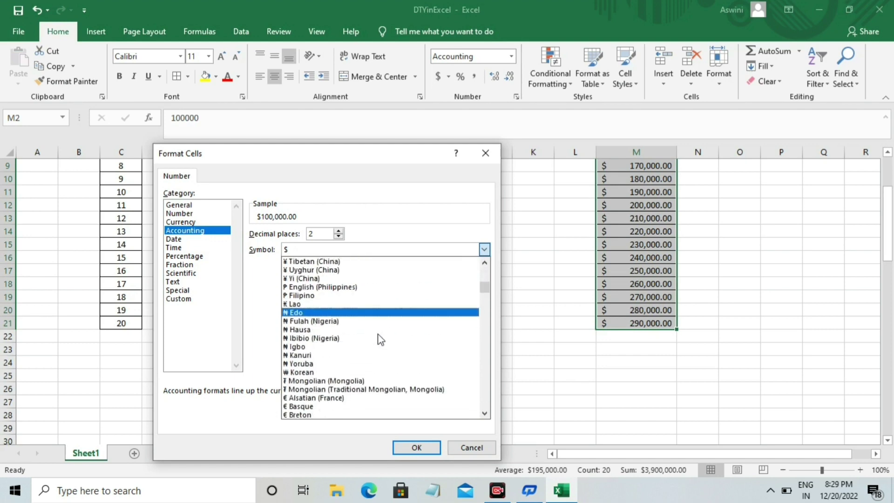
scroll(381, 339, "down", 3)
scroll(381, 339, "down", 1)
scroll(381, 340, "down", 4)
scroll(380, 340, "down", 2)
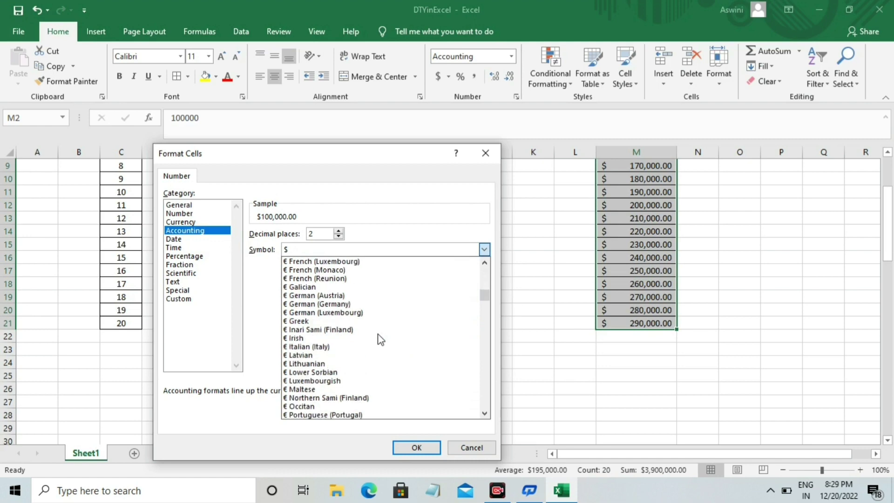
scroll(382, 339, "down", 3)
scroll(383, 339, "down", 3)
scroll(384, 338, "down", 4)
scroll(384, 338, "down", 2)
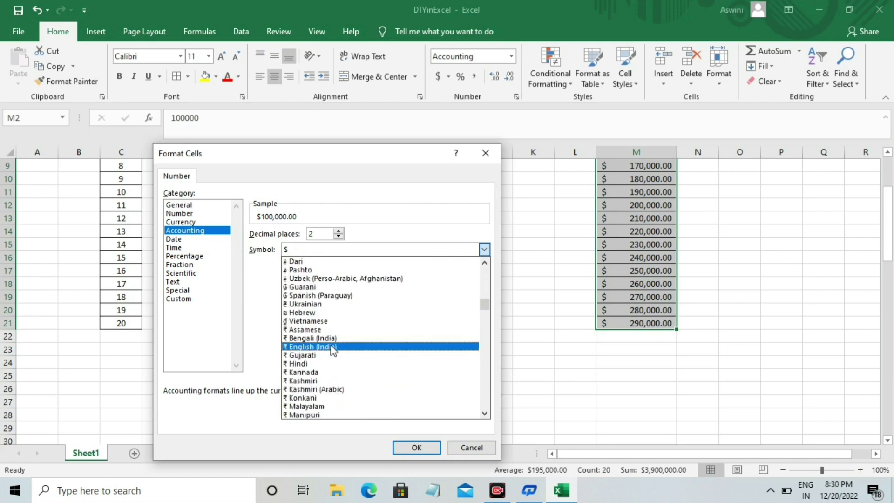
left_click(332, 347)
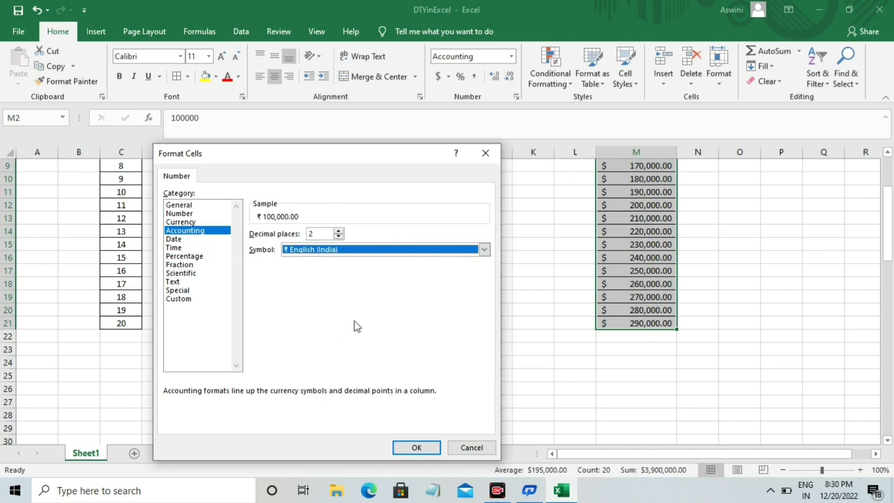
left_click(416, 447)
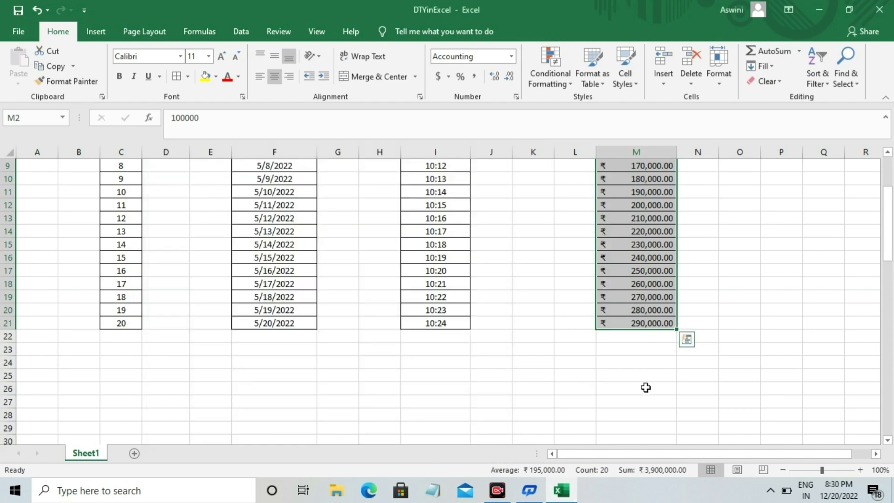
Try adding and removing decimal places on M2:M21, ending at two decimals
scroll(637, 422, "up", 3)
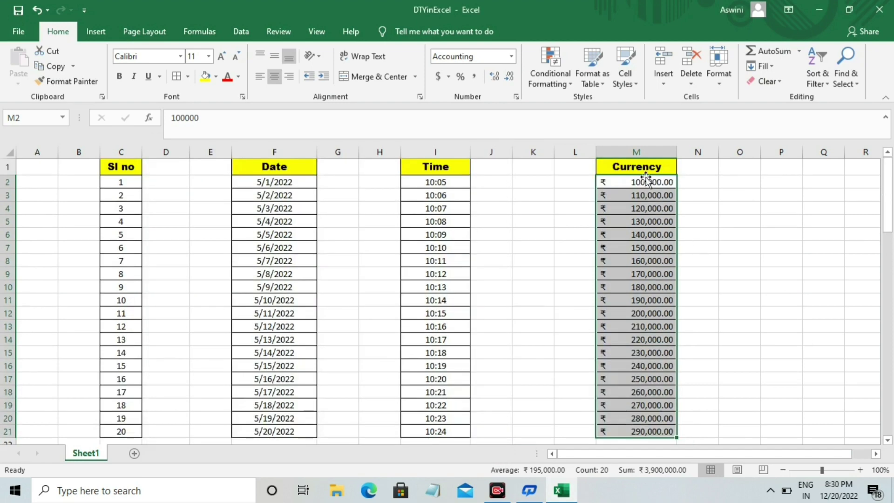
left_click(573, 197)
key("shift+Down")
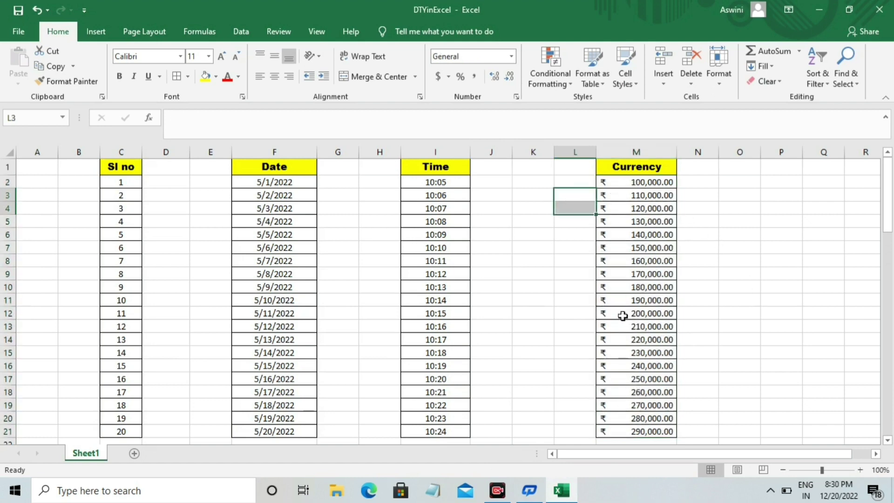
key("ctrl+z")
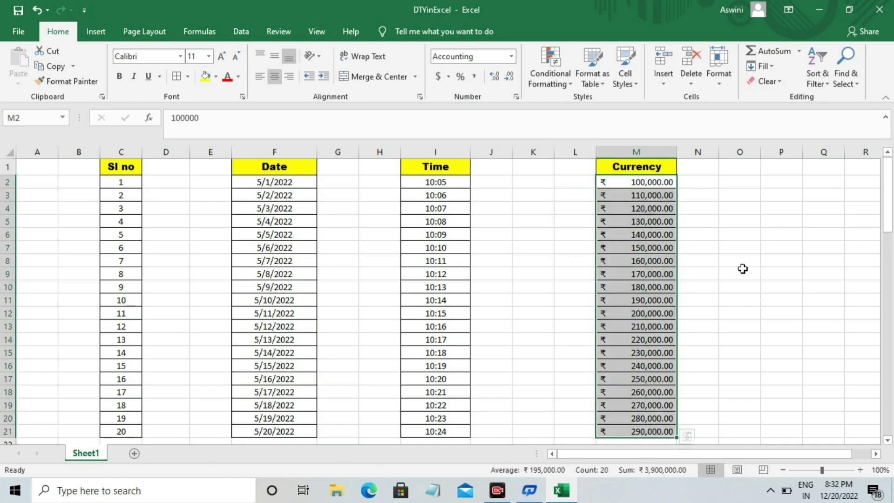
left_click(498, 80)
left_click(497, 80)
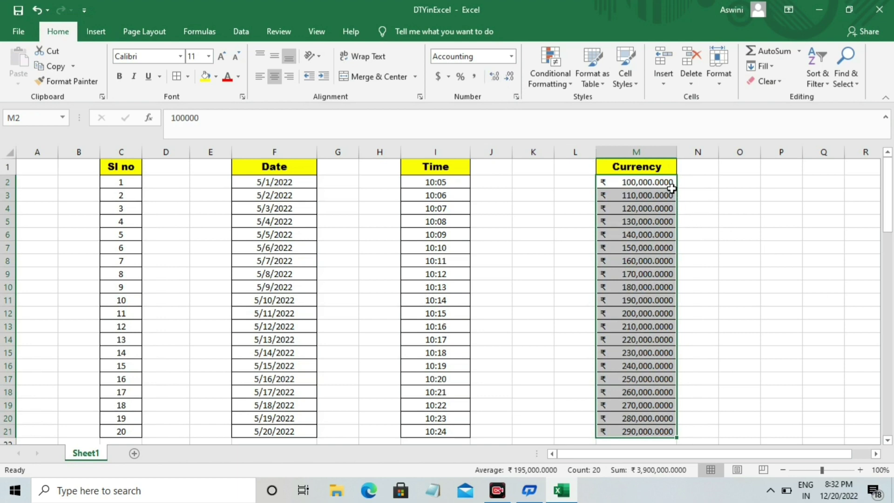
left_click(511, 81)
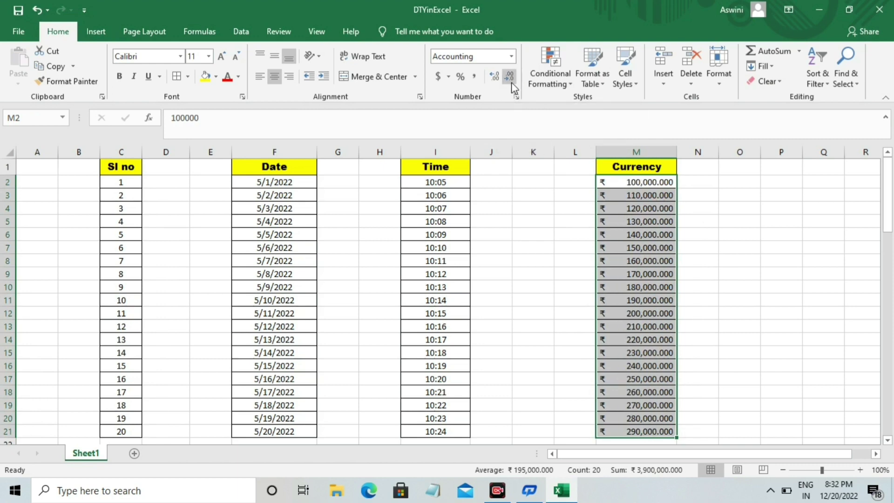
left_click(510, 81)
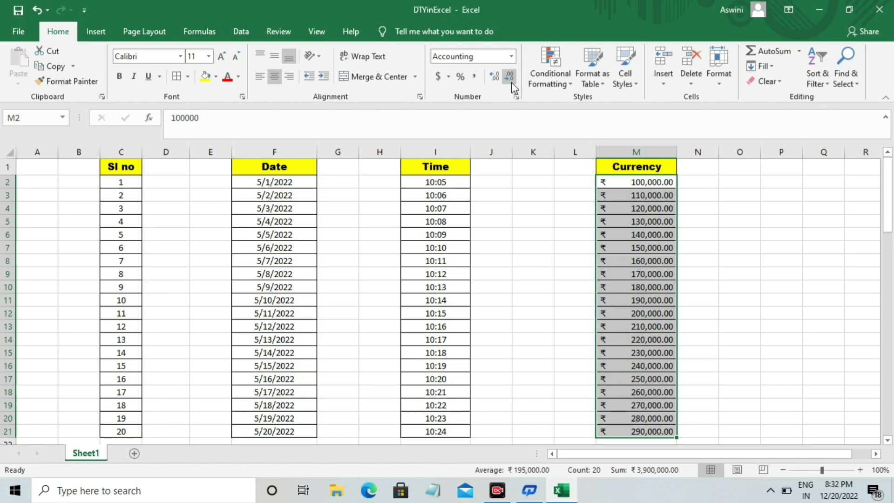
left_click(495, 80)
left_click(496, 80)
left_click(496, 80)
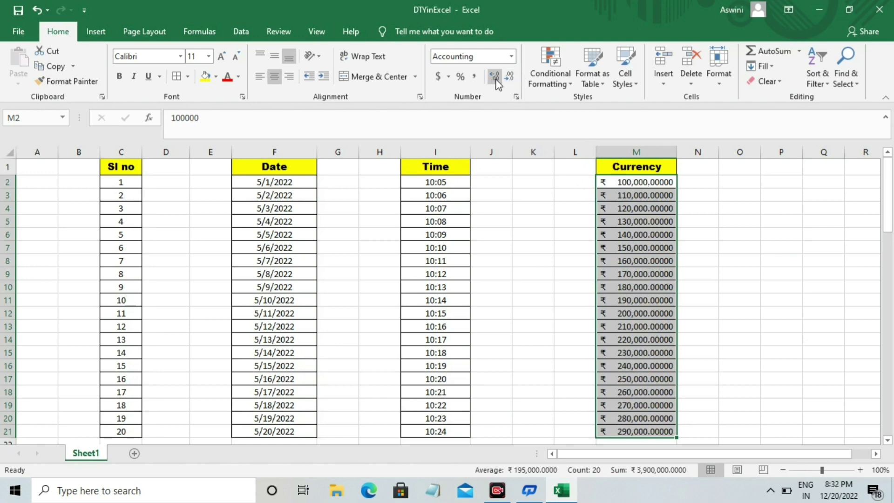
left_click(510, 81)
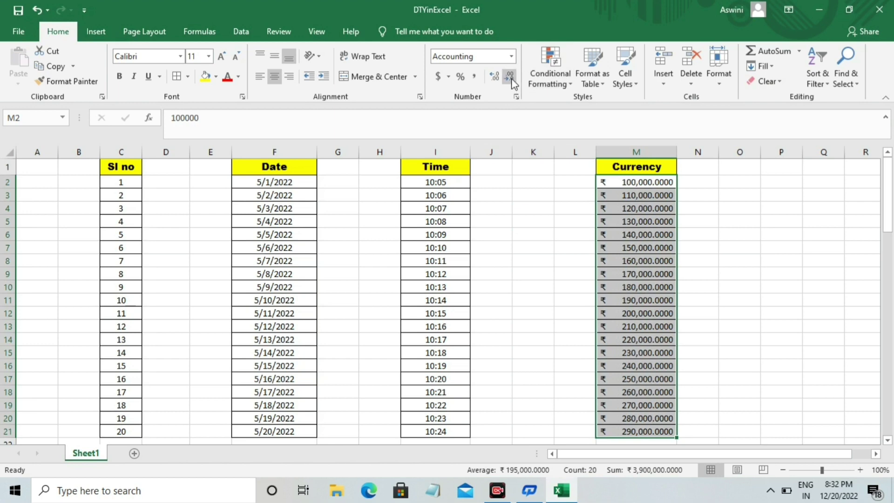
left_click(511, 81)
left_click(511, 81)
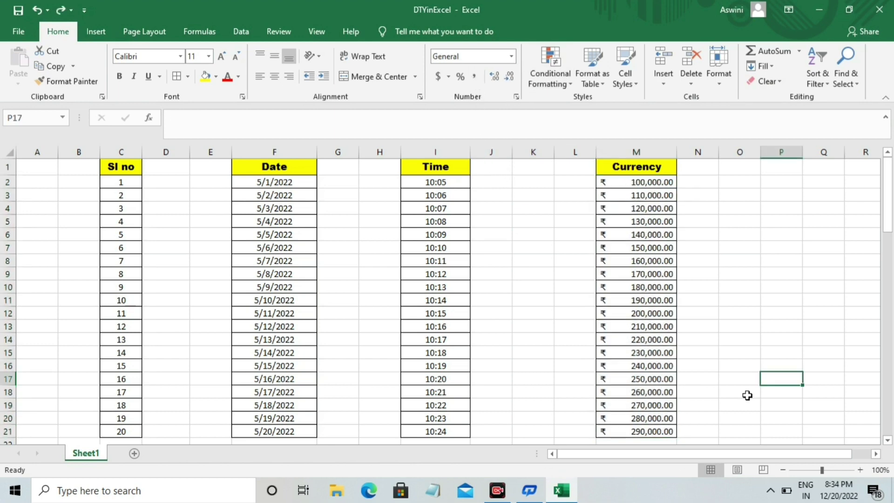
Apply Comma Style to M2:M21, dropping the ₹ symbol to show 100,000.00 to 290,000.00
left_click_drag(623, 183, 645, 428)
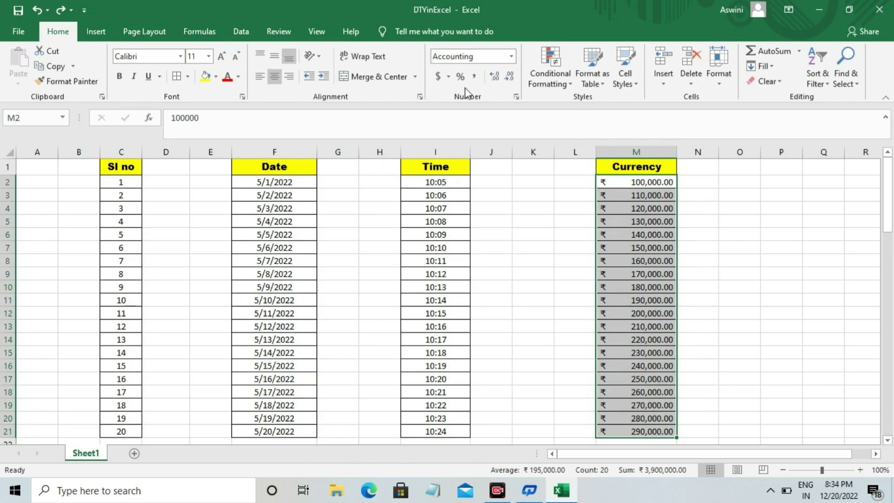
left_click(474, 76)
left_click(558, 326)
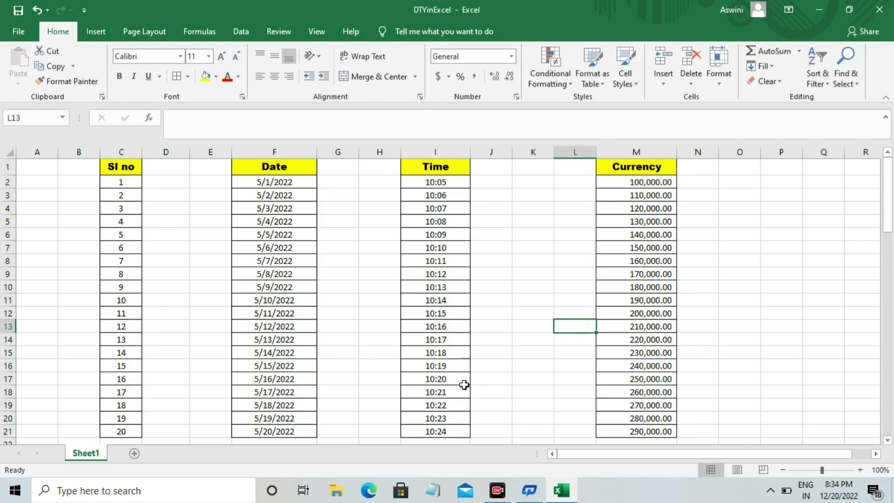
Apply the Time number format to I2:I21, showing 10:05:00 AM through 10:24:00 AM
mouse_move(454, 183)
left_mouse_down()
mouse_move(461, 405)
mouse_move(462, 356)
left_mouse_up()
scroll(460, 353, "up", 2)
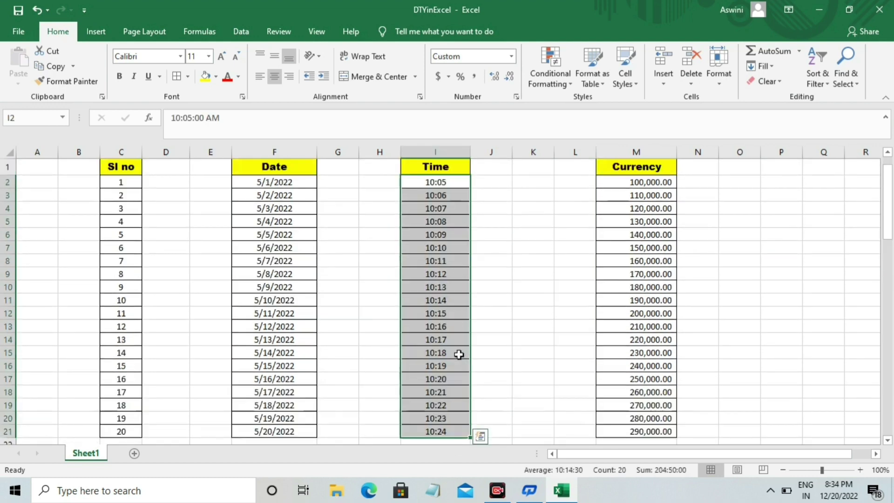
left_click(512, 59)
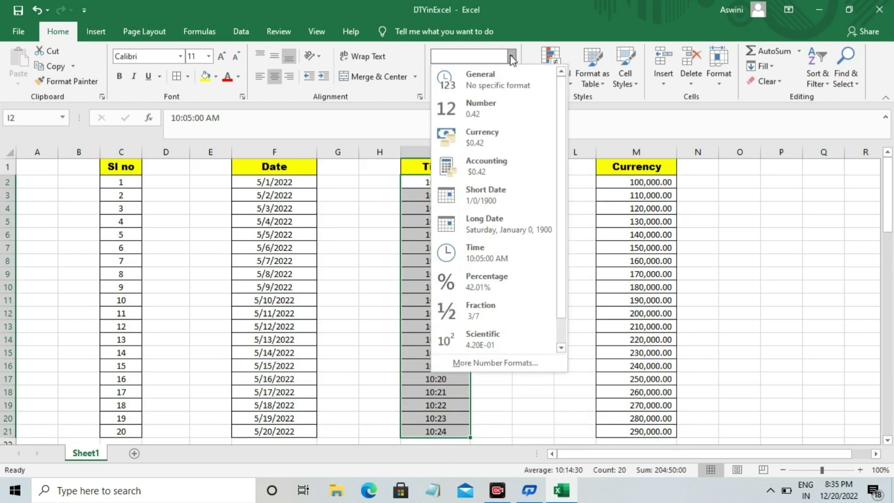
left_click(487, 260)
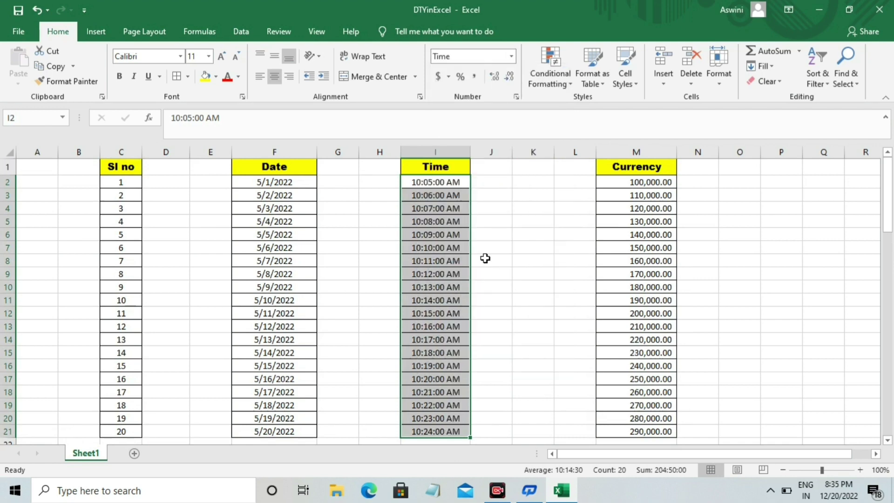
left_click(487, 392)
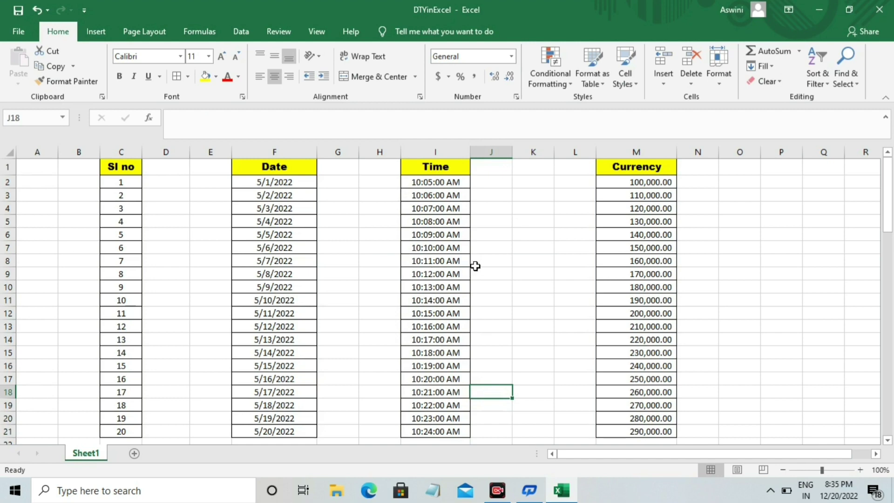
left_click(449, 77)
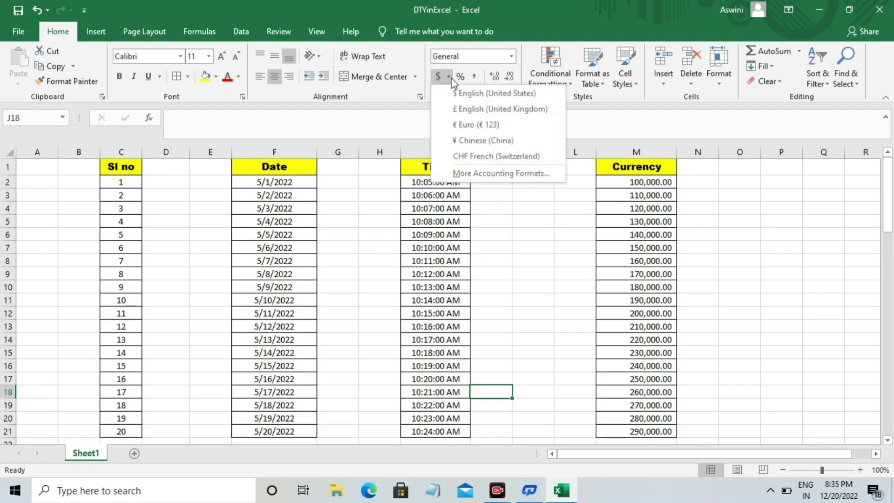
left_click(506, 170)
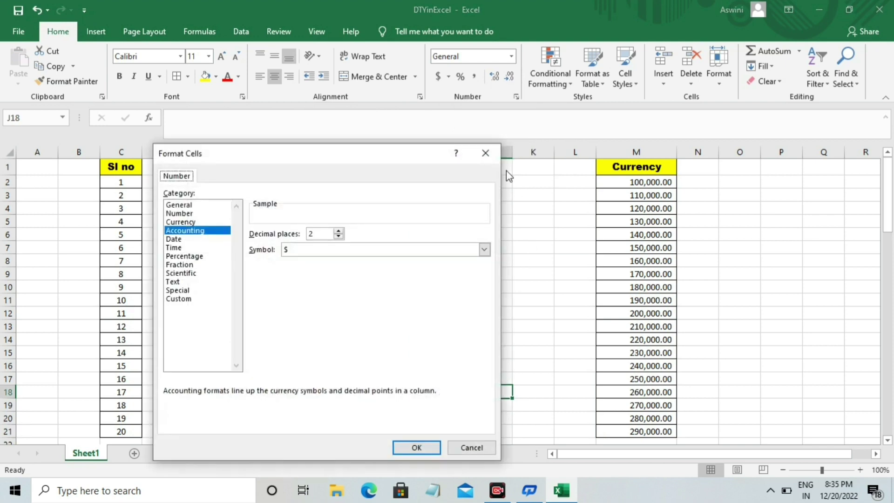
left_click(174, 248)
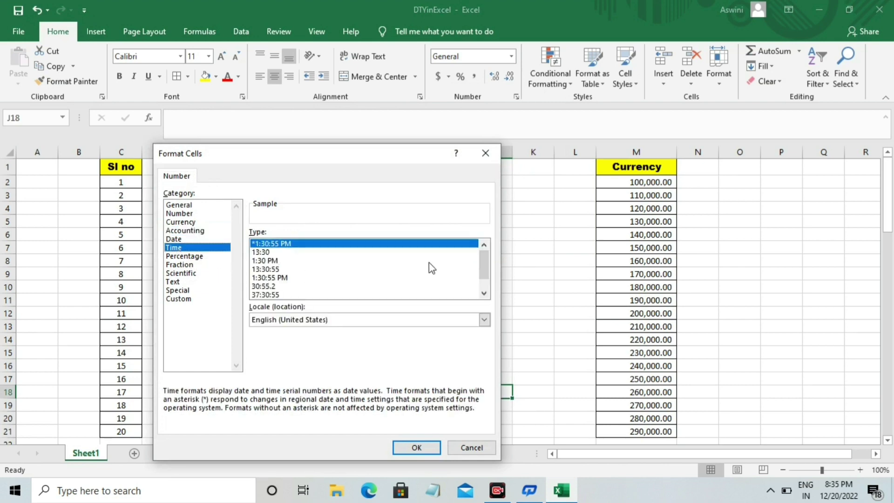
left_click(484, 293)
left_click(484, 293)
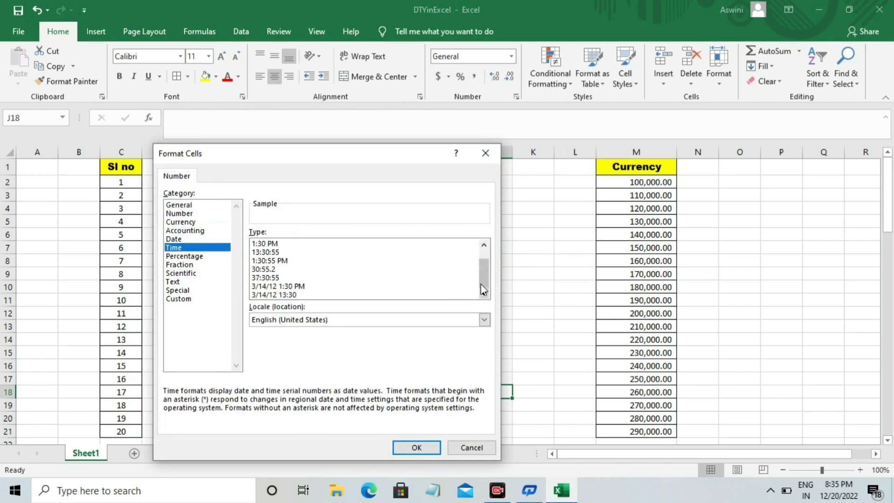
left_click(483, 244)
left_click(483, 244)
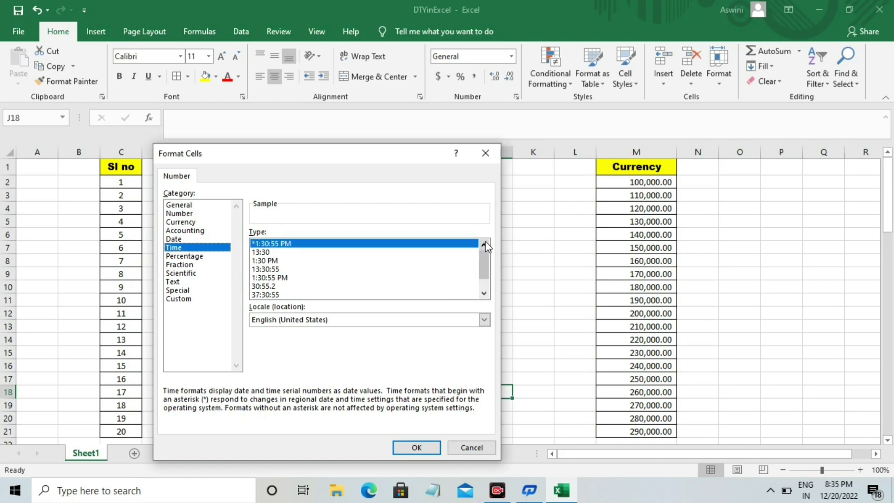
left_click(482, 294)
left_click(481, 294)
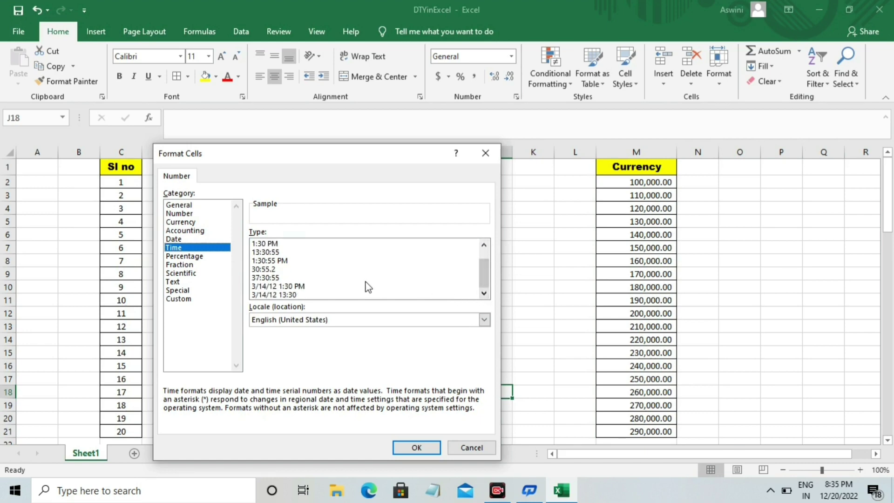
left_click(263, 270)
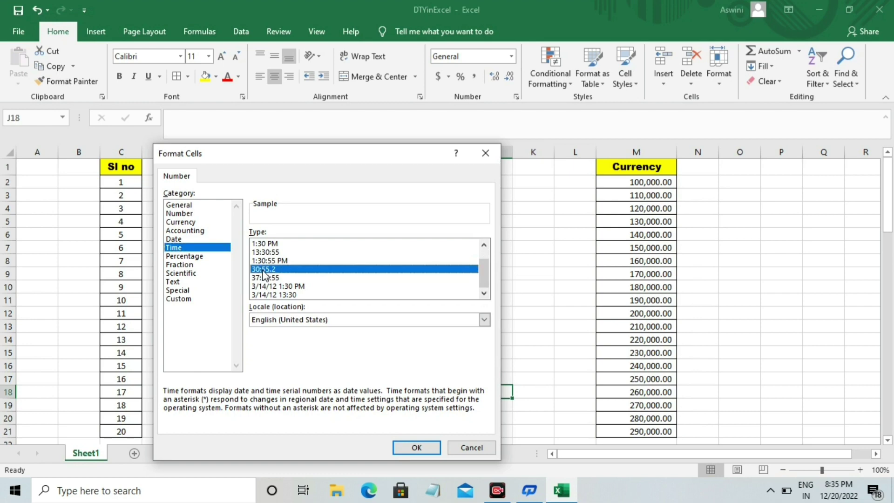
left_click(422, 448)
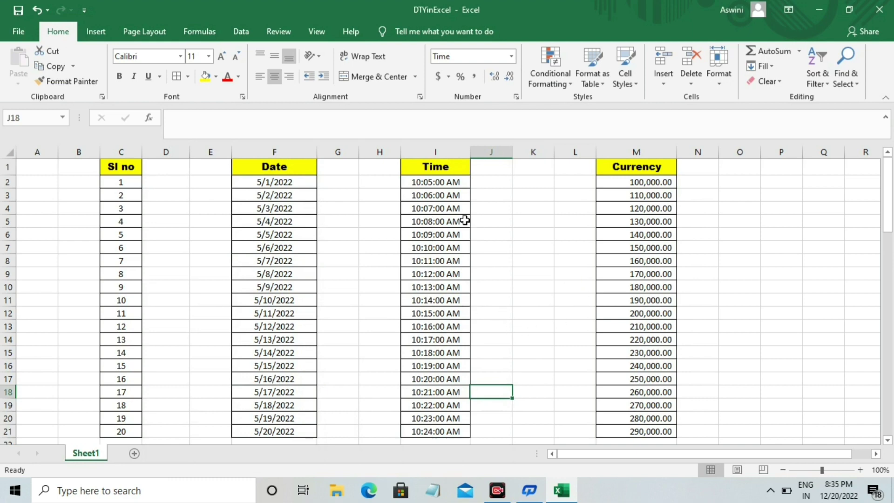
left_click(549, 355)
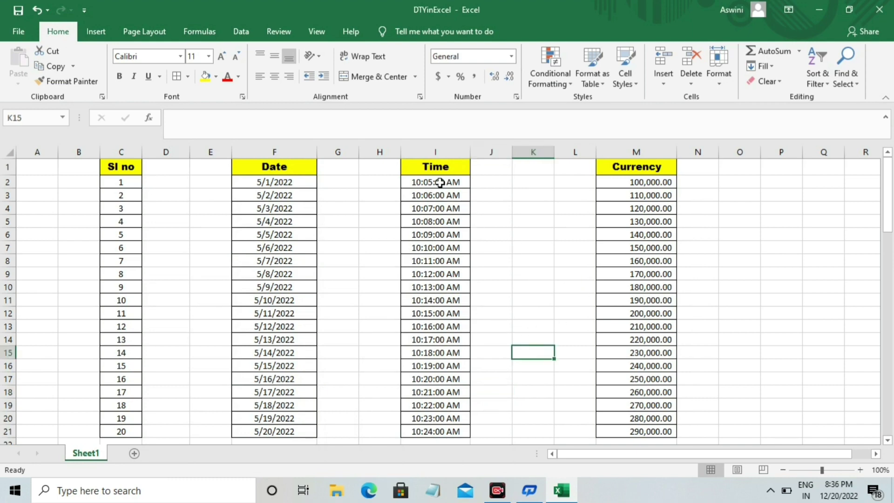
Give I2:I21 the 30:55.2 time format, displaying 05:00.0 through 24:00.0
left_click_drag(440, 182, 462, 433)
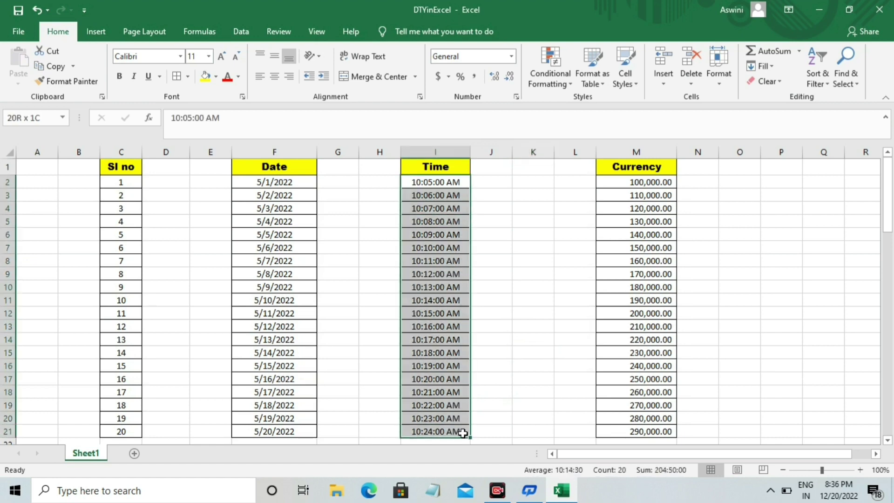
left_click(449, 77)
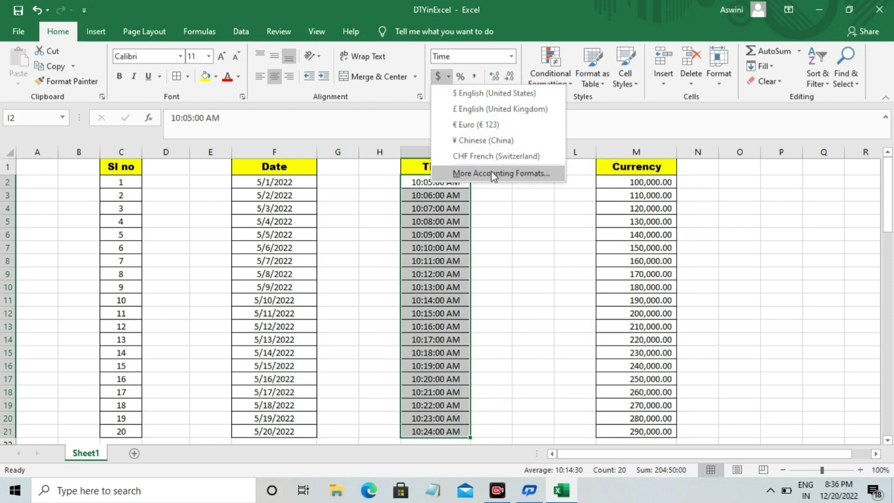
left_click(481, 179)
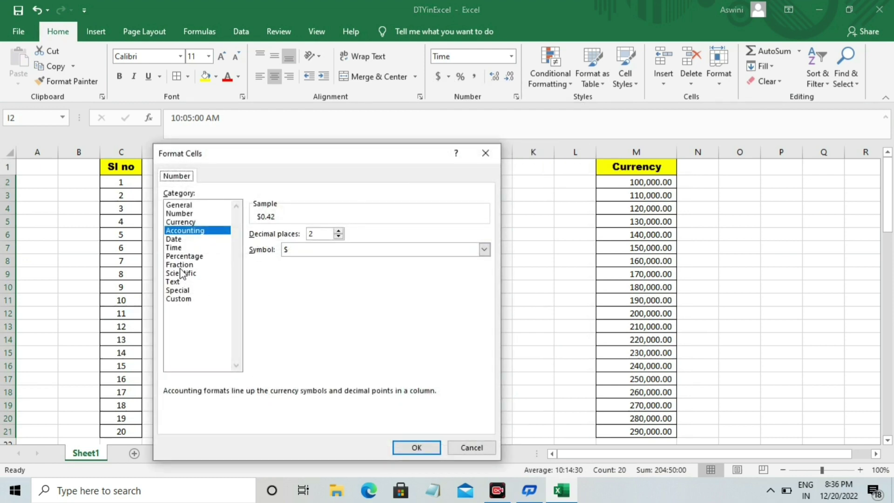
left_click(177, 247)
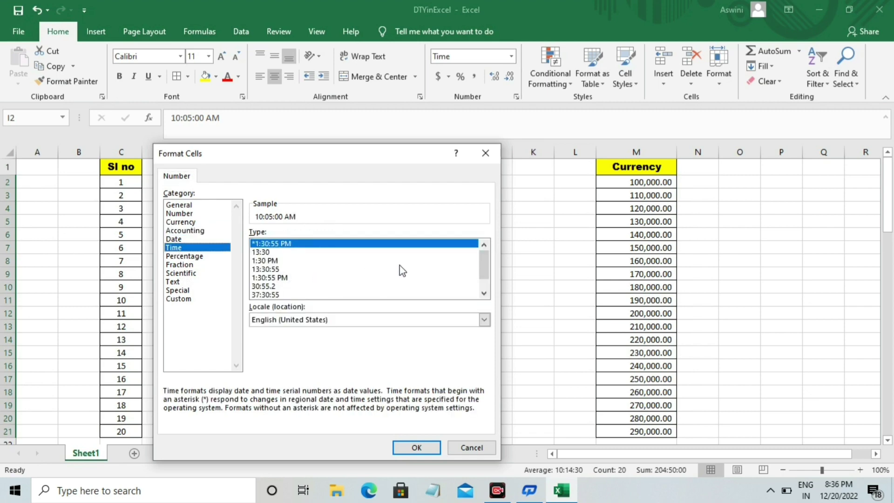
left_click(484, 293)
left_click(484, 294)
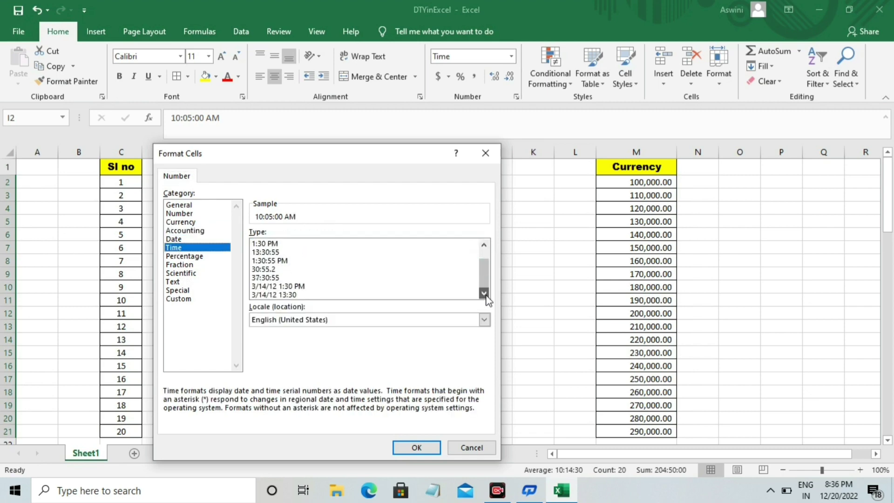
left_click(484, 245)
left_click(484, 246)
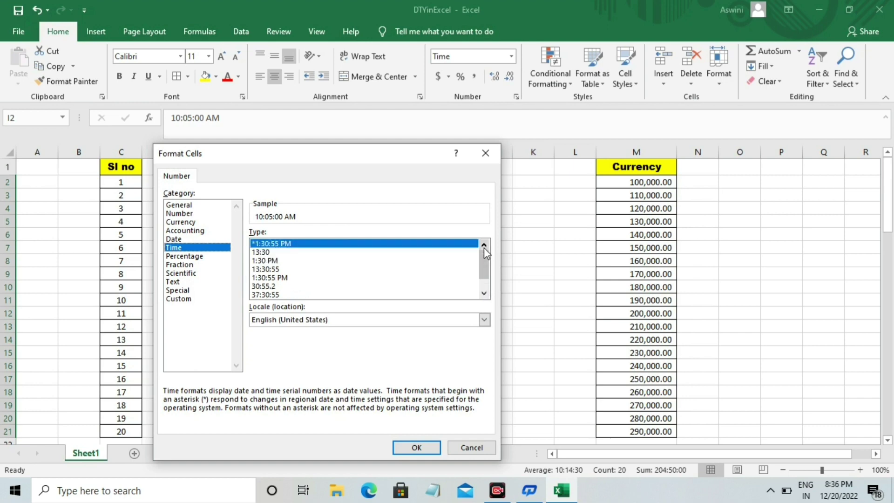
left_click(266, 287)
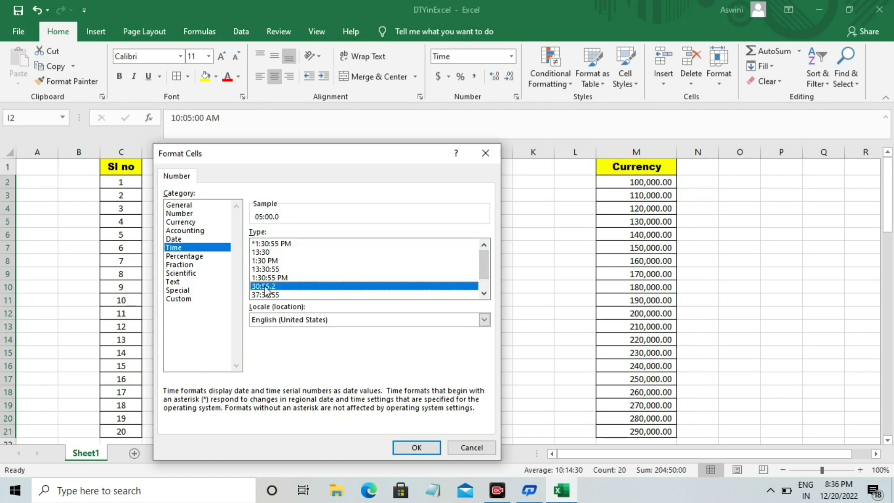
left_click(424, 447)
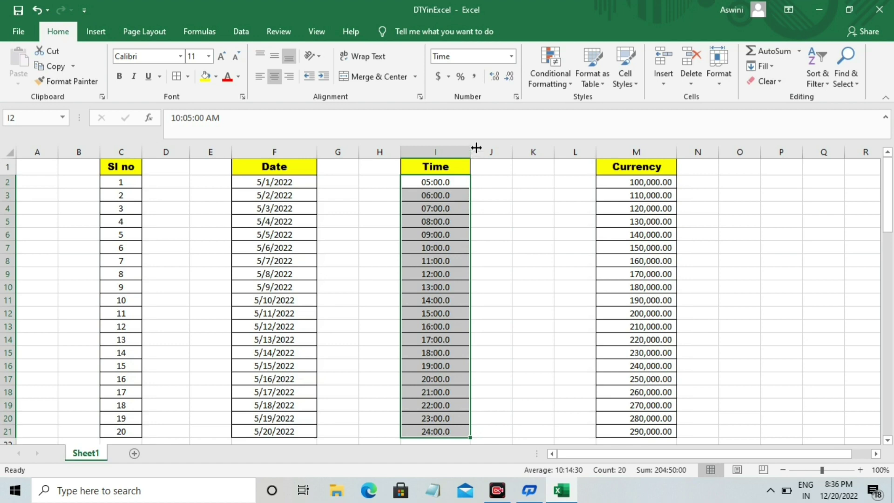
Reformat I2:I21 with the 1:30:55 PM time type, restoring 10:05:00 AM through 10:24:00 AM
left_click(450, 78)
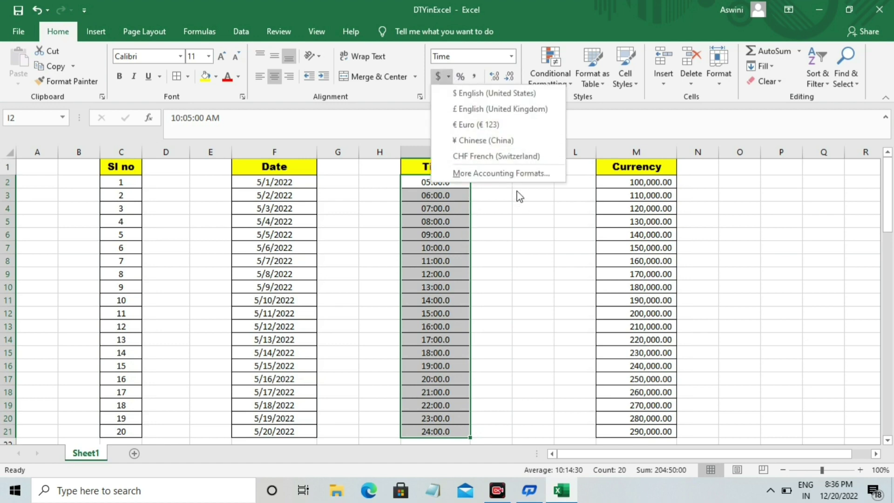
left_click(513, 174)
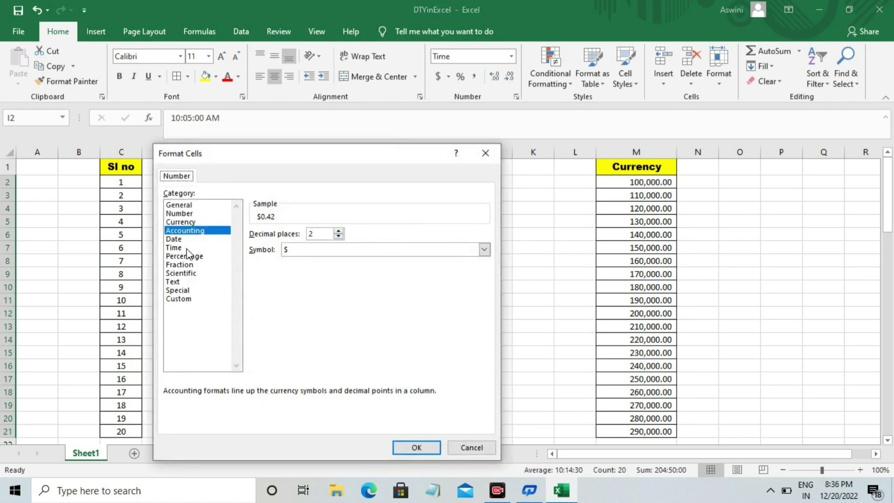
left_click(174, 248)
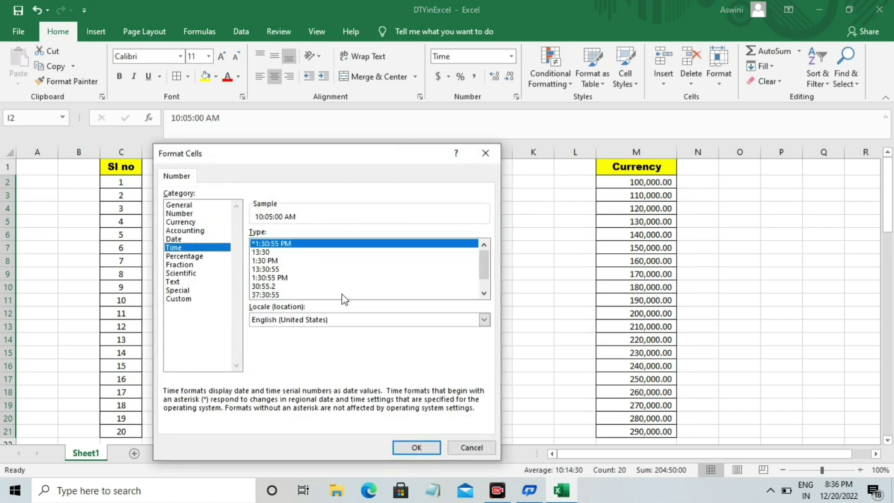
left_click(484, 293)
left_click(483, 293)
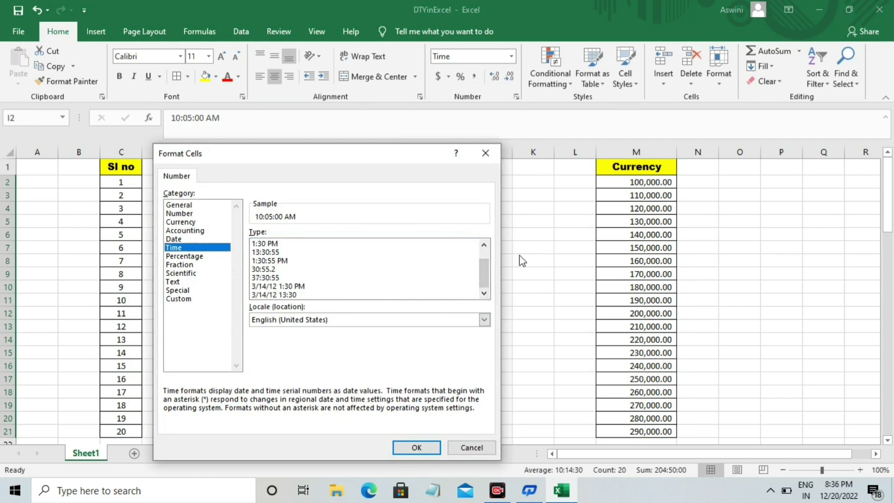
left_click(484, 244)
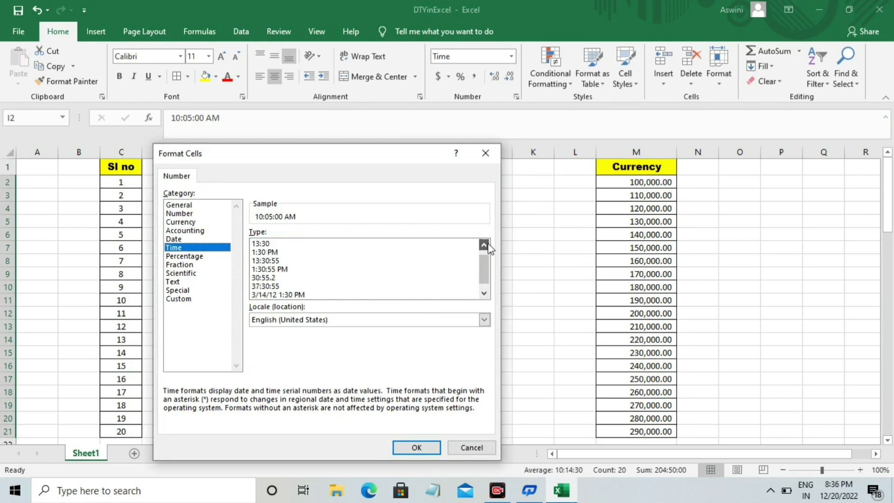
left_click(484, 294)
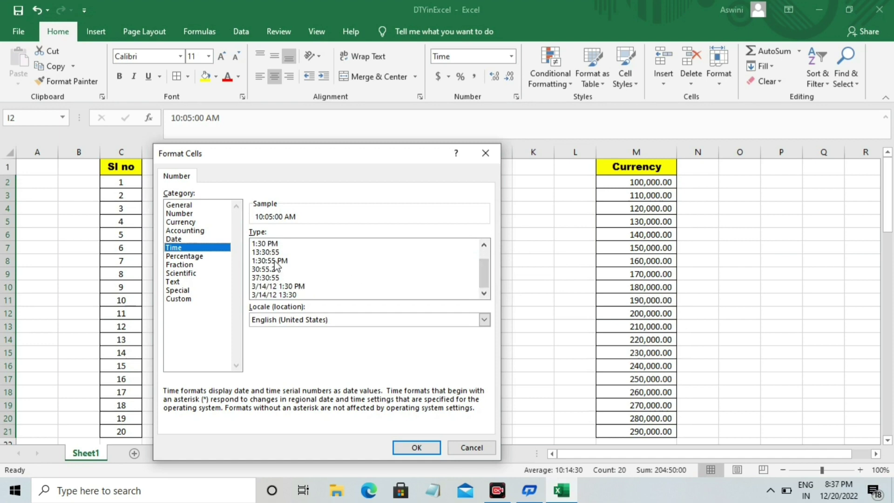
left_click(276, 261)
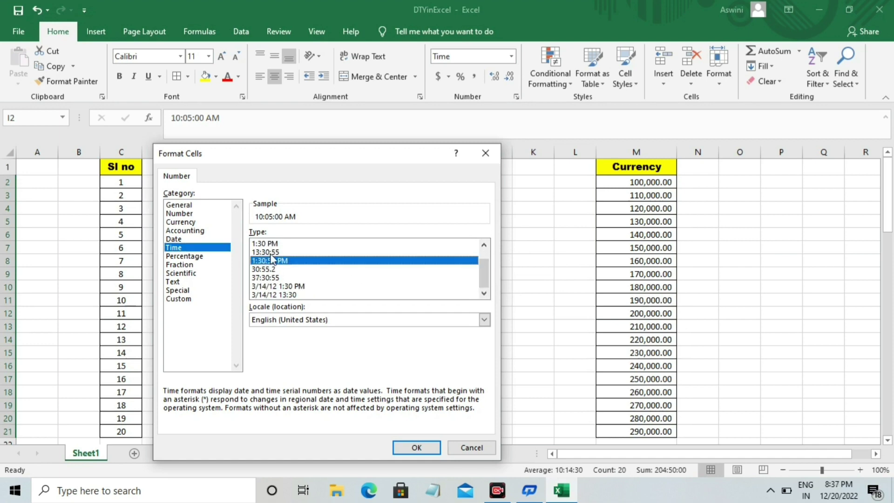
left_click(433, 440)
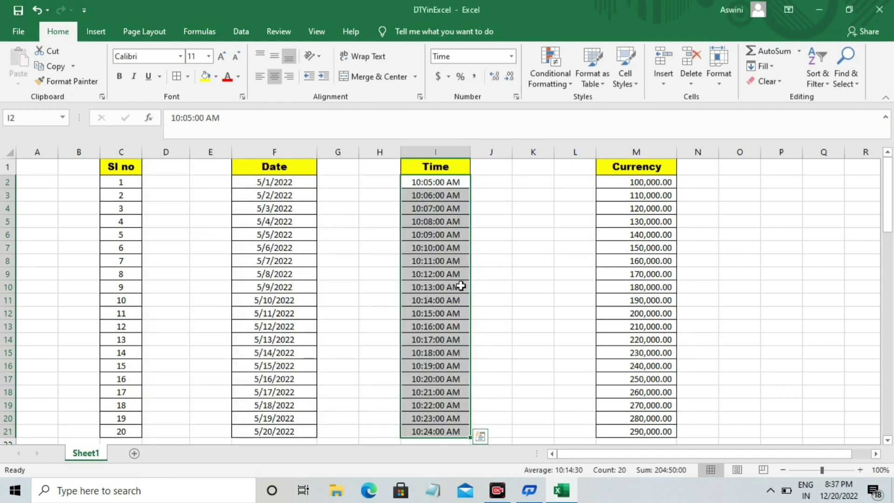
left_click(484, 301)
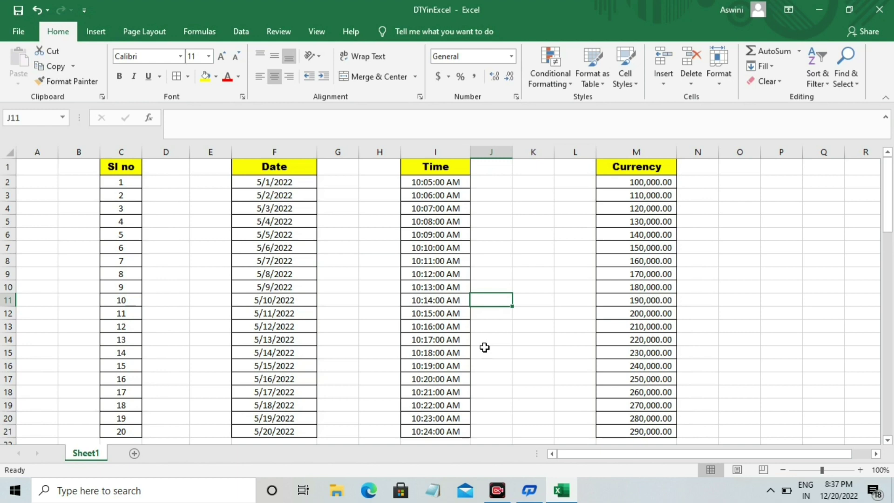
Select the dates in F2:F21 and bring up the Date category of Format Cells
left_click(379, 339)
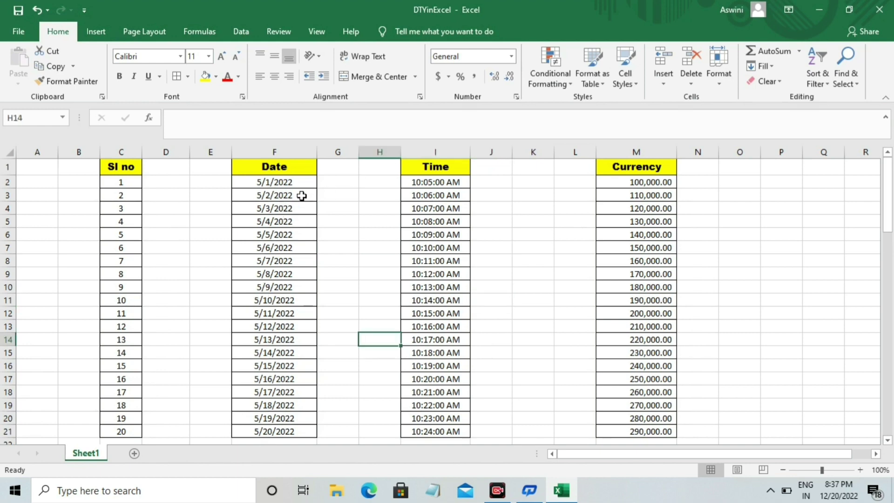
left_click_drag(292, 186, 288, 428)
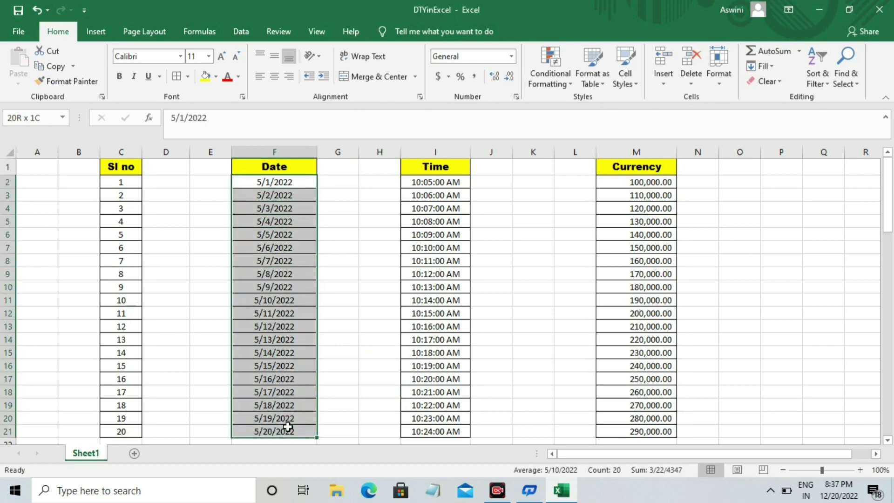
left_click_drag(288, 427, 288, 425)
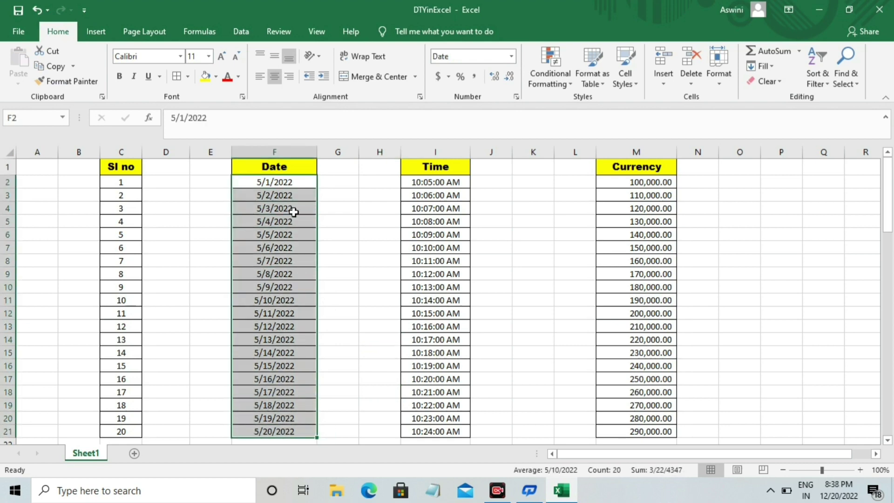
left_click(449, 80)
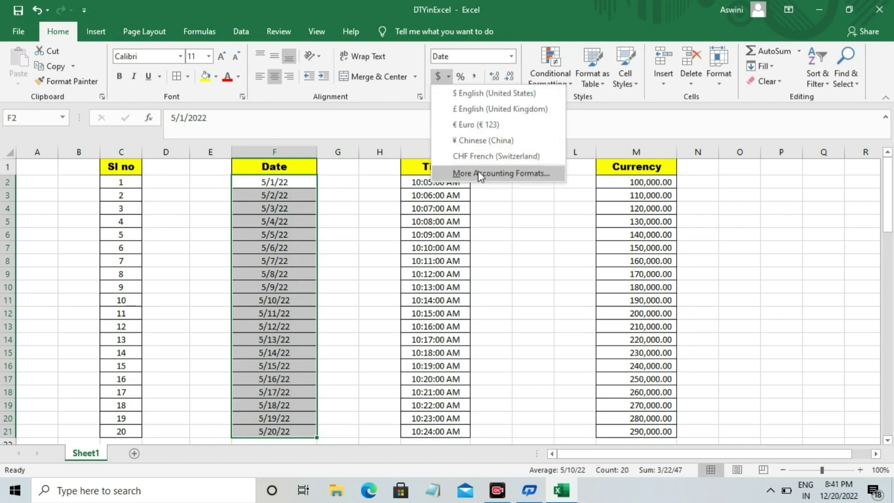
left_click(480, 172)
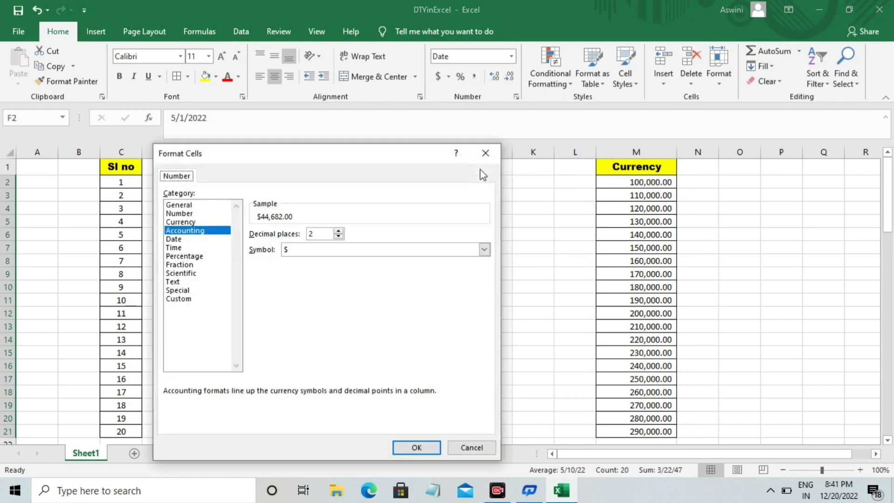
left_click(175, 238)
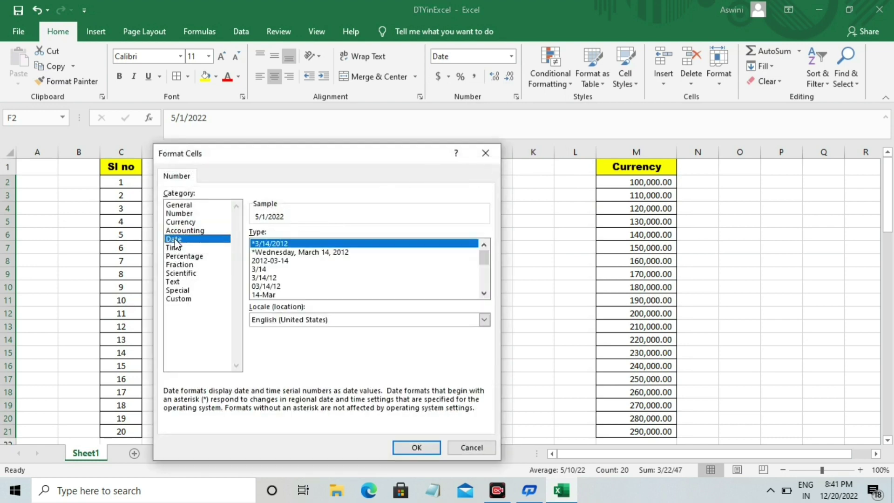
Find the 2012-03-14 date type and apply it to F2:F21, showing 2022-05-01 onward
double_click(484, 293)
double_click(484, 293)
double_click(484, 293)
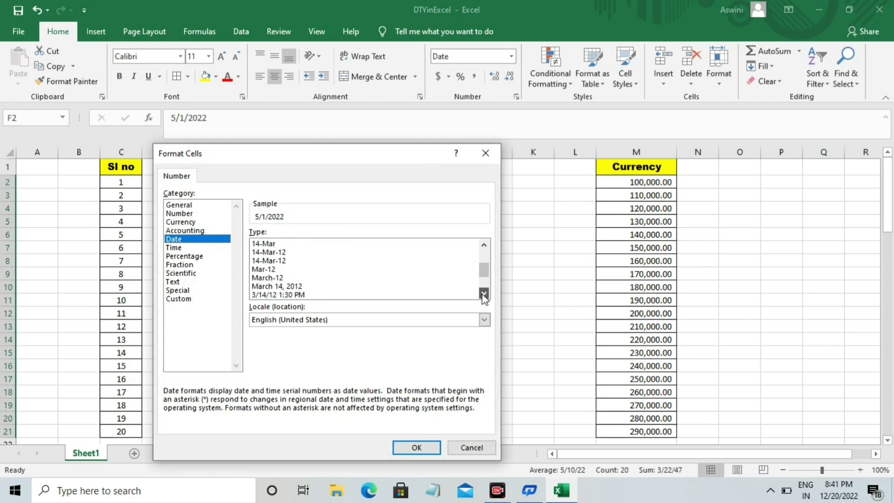
left_click(484, 293)
left_click(484, 293)
left_click(483, 294)
double_click(484, 293)
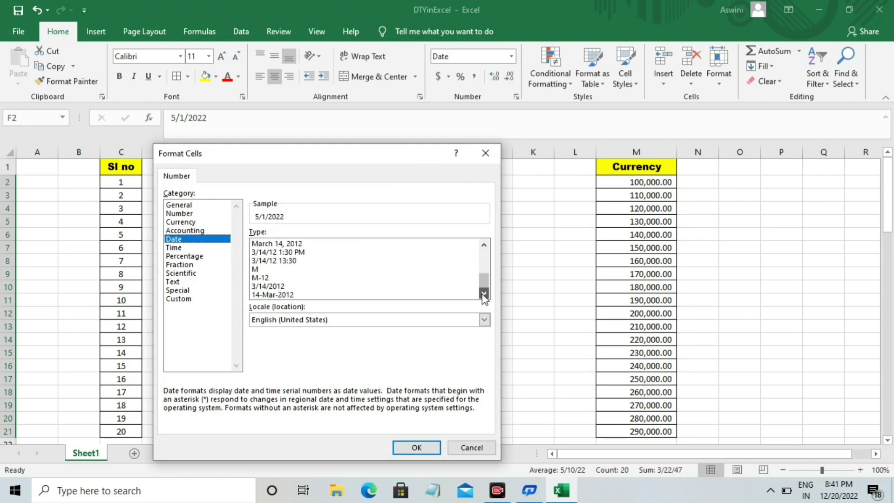
double_click(485, 245)
double_click(483, 245)
left_click(484, 245)
double_click(484, 245)
double_click(484, 245)
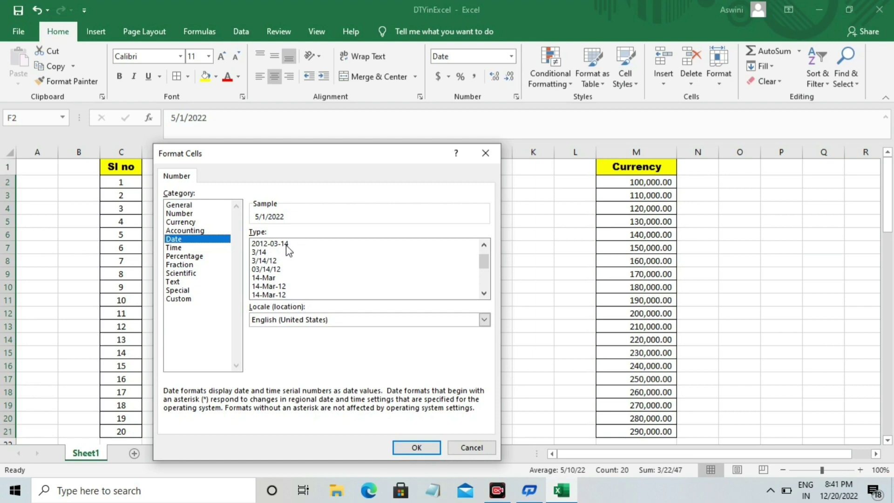
left_click(289, 245)
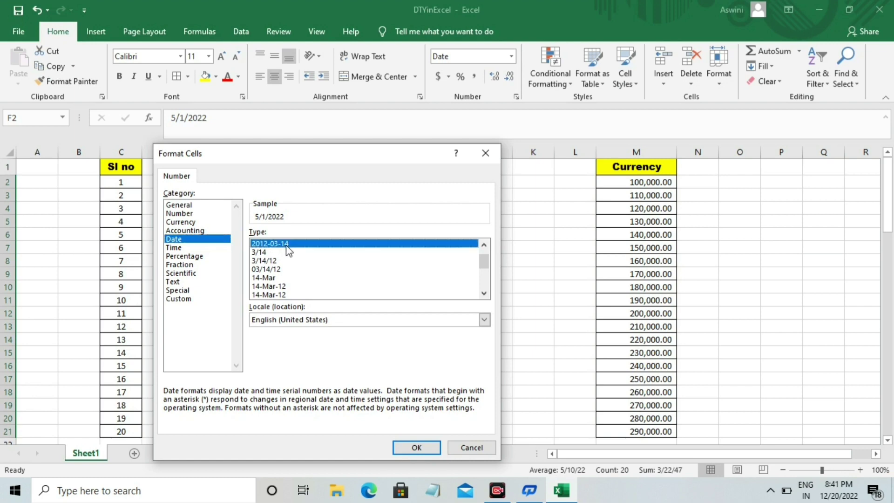
left_click(419, 448)
left_click(353, 283)
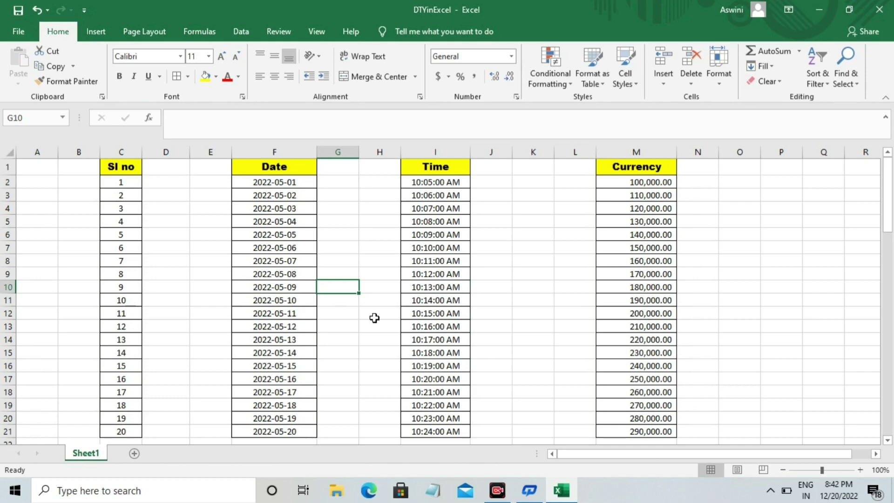
key("Left")
key("Left")
key("Left")
key("Up")
key("Up")
key("Up")
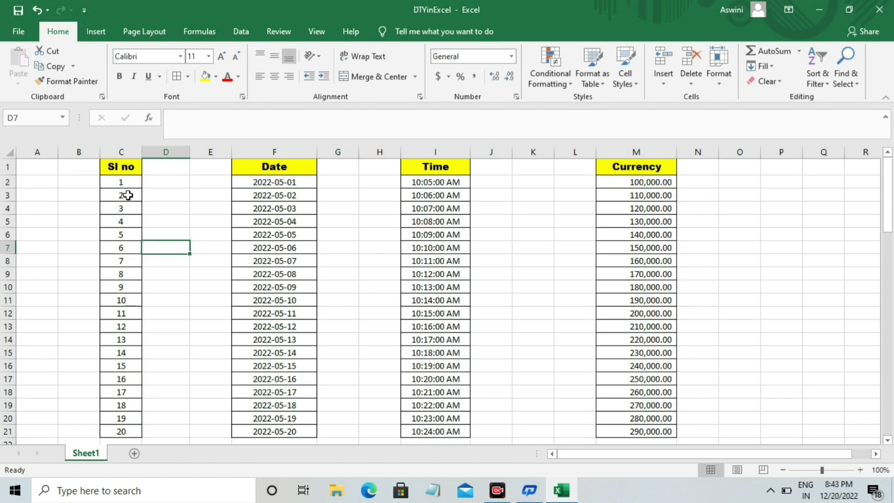